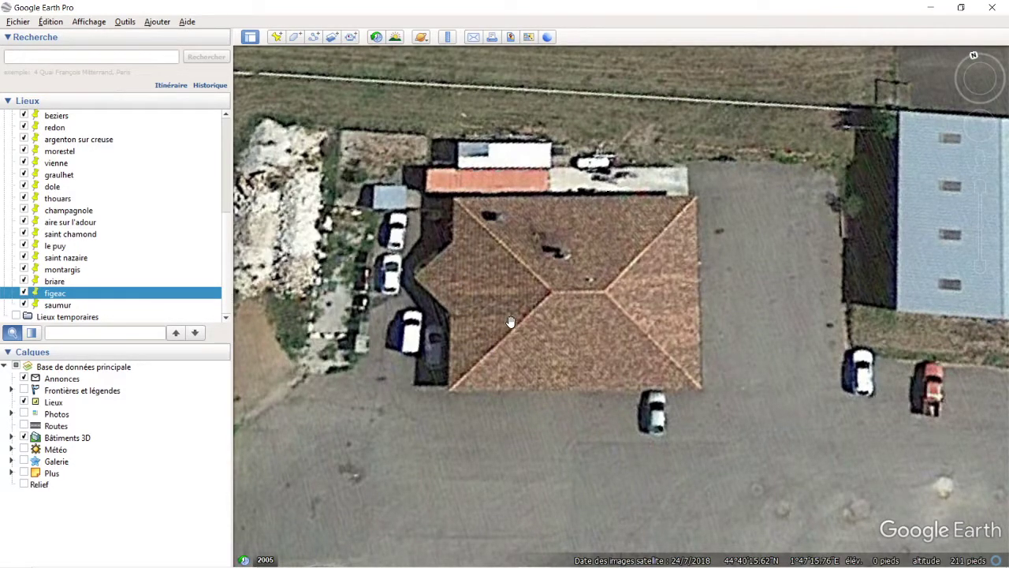
{"action": "mouse_move", "coordinate": [533, 557]}
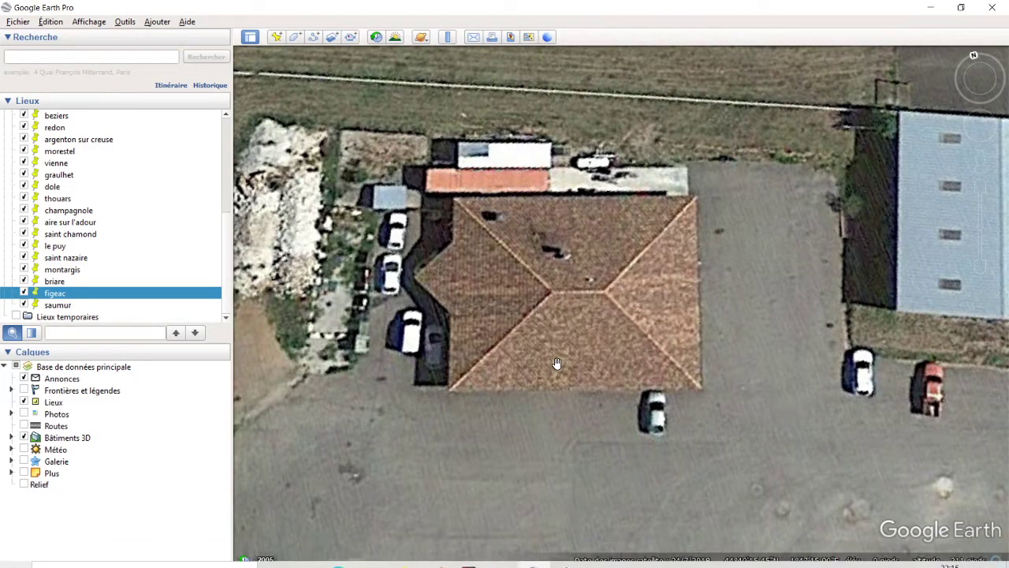
{"action": "left_click", "coordinate": [502, 555]}
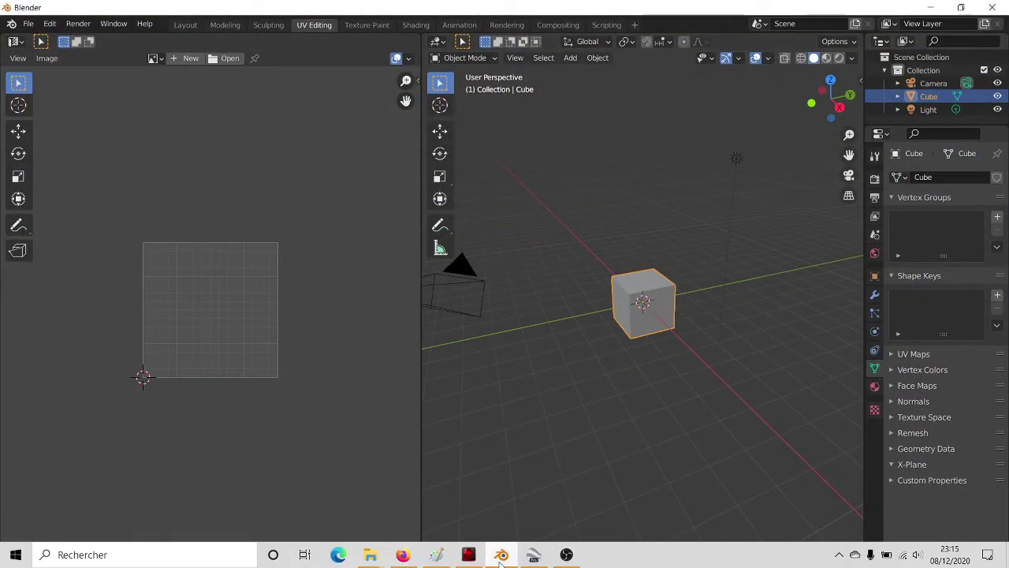
{"action": "left_click", "coordinate": [534, 558]}
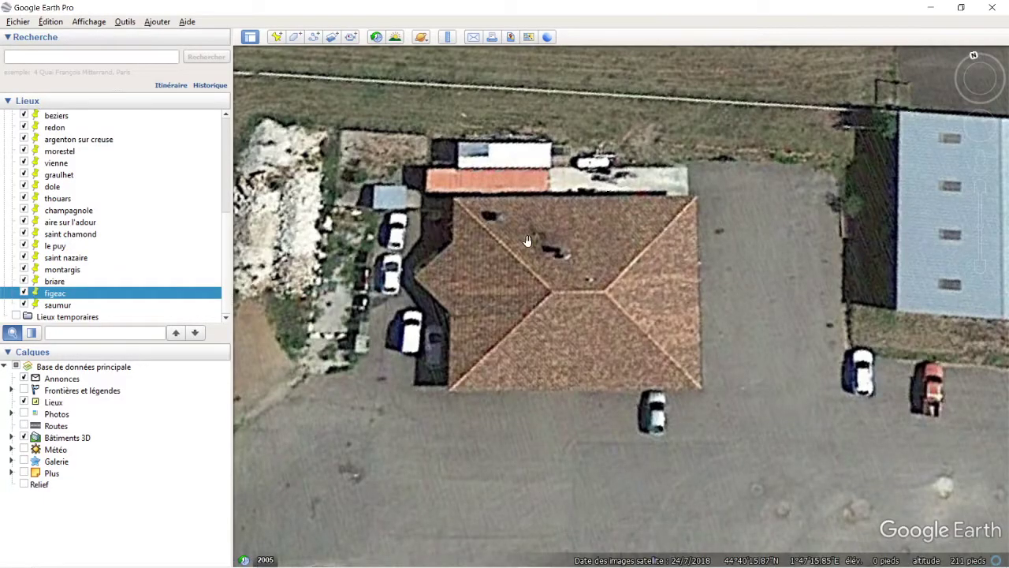
Step: Measure the tiled-roof building's length along its north edge and its depth from south to north in metres
{"action": "left_click", "coordinate": [446, 38]}
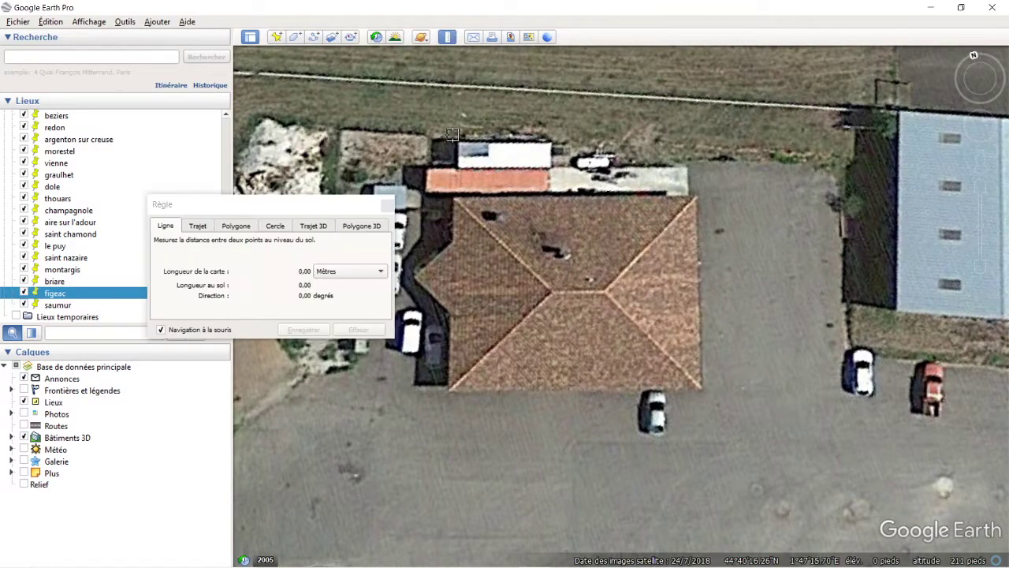
{"action": "left_click", "coordinate": [451, 197]}
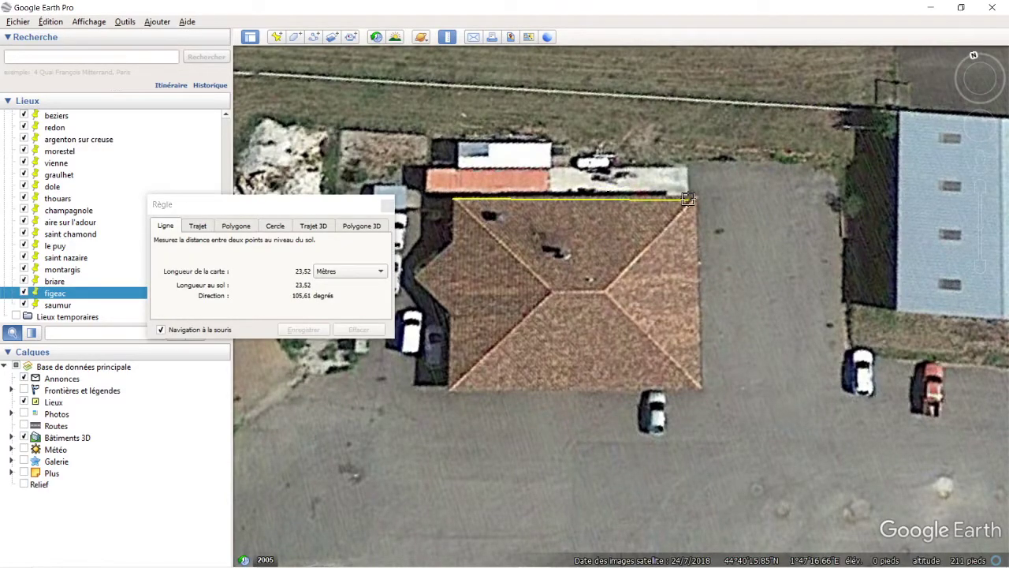
{"action": "left_click", "coordinate": [694, 202]}
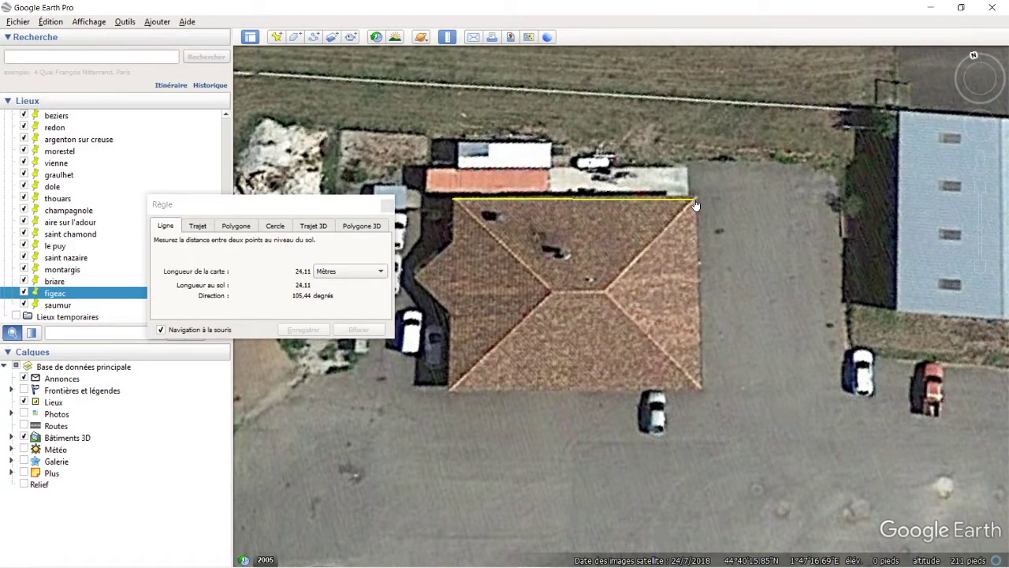
{"action": "left_click", "coordinate": [623, 385]}
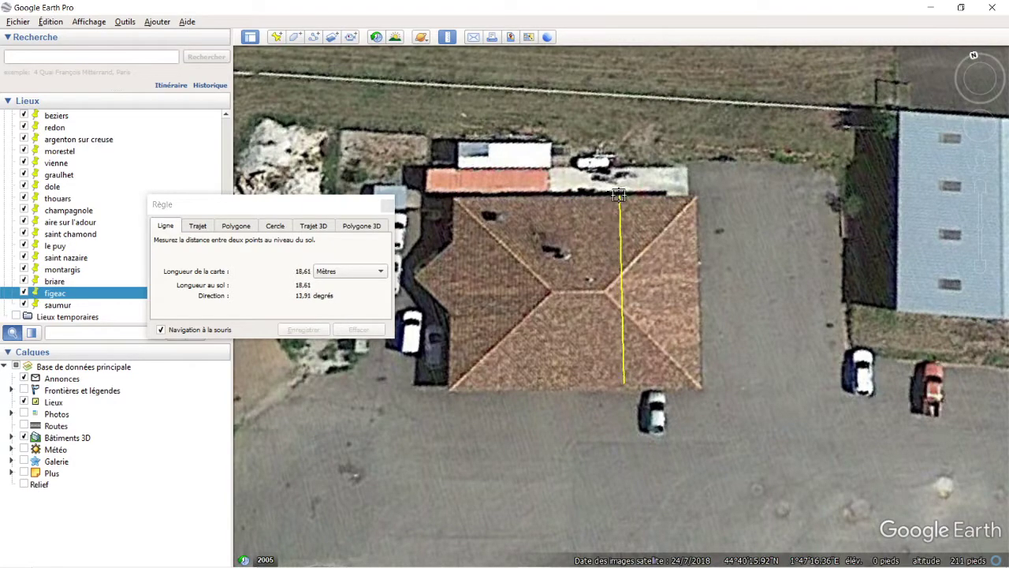
{"action": "left_click", "coordinate": [619, 196]}
{"action": "left_click", "coordinate": [625, 387]}
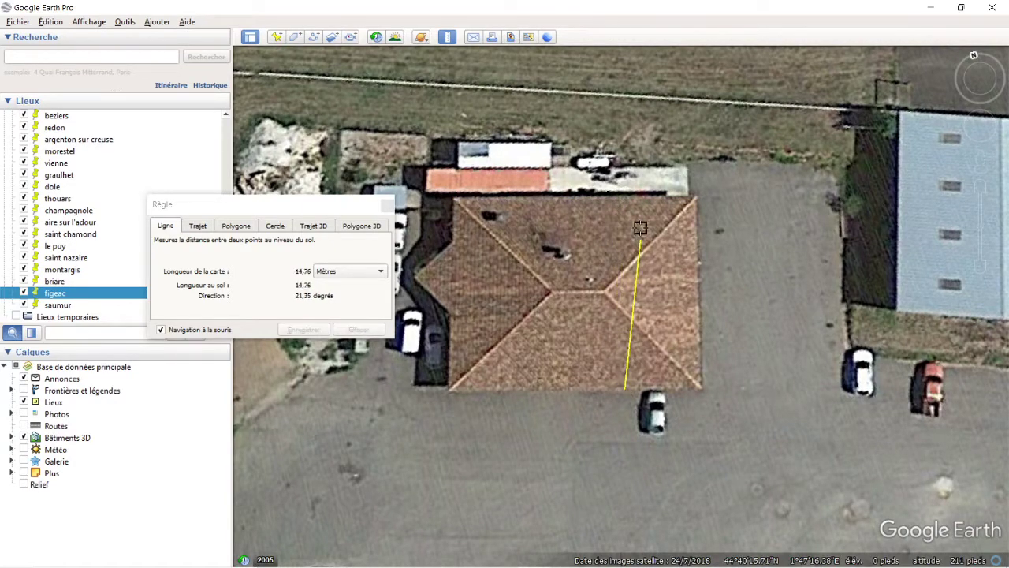
{"action": "left_click", "coordinate": [626, 197]}
Step: Switch to Blender and delete the default cube, camera and light from the scene
{"action": "mouse_move", "coordinate": [552, 563]}
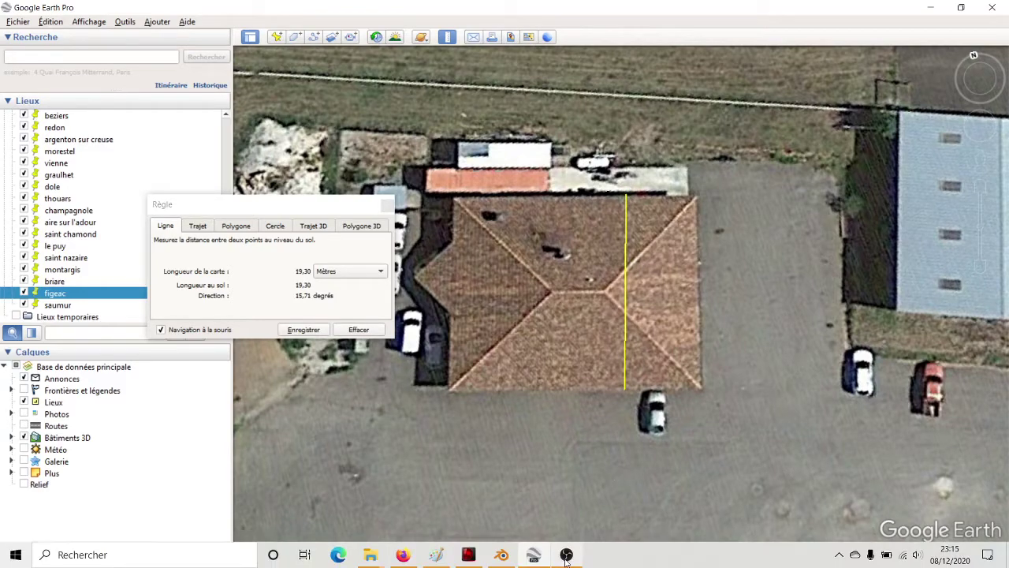
{"action": "left_click", "coordinate": [504, 556]}
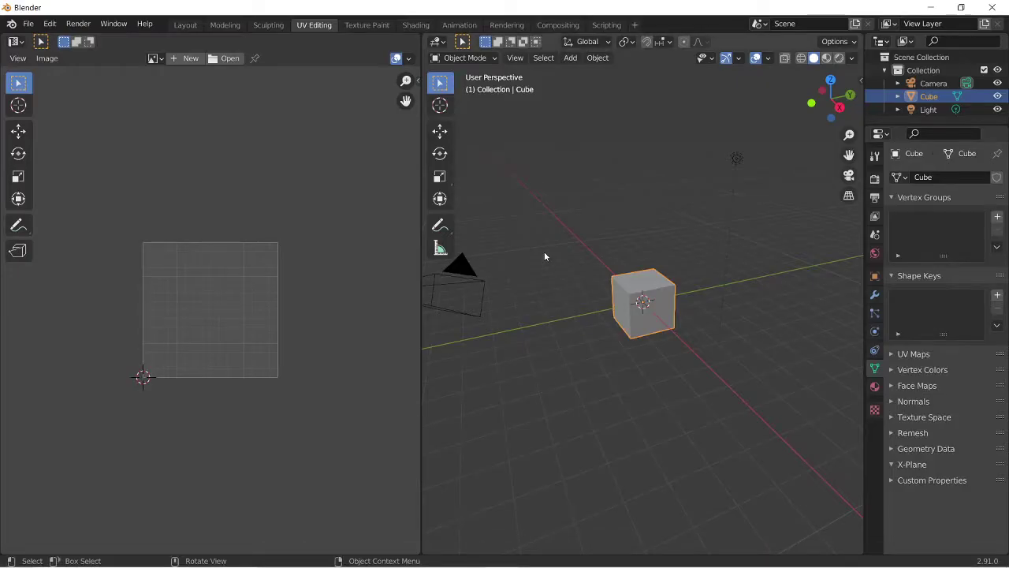
{"action": "key", "text": "a"}
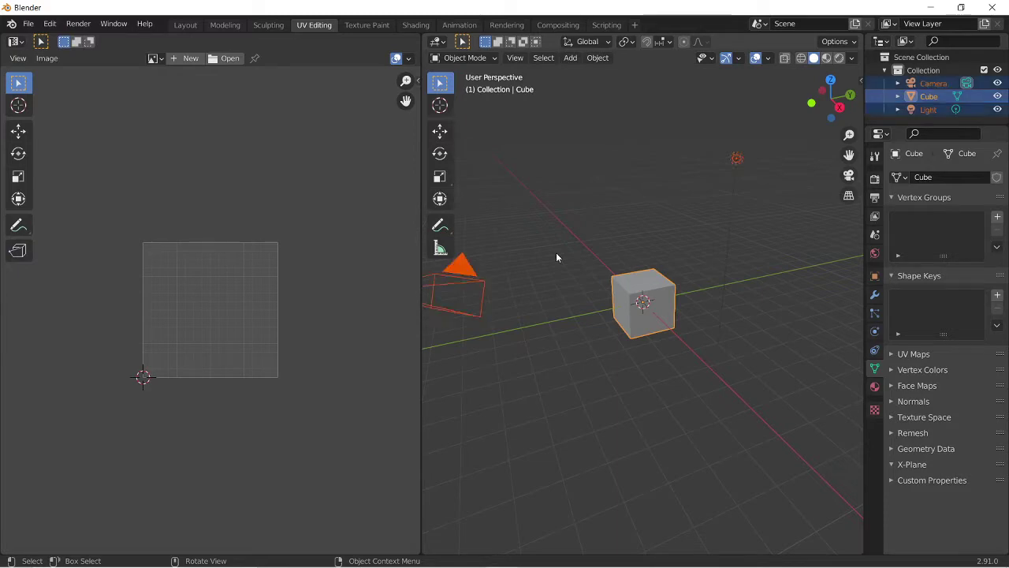
{"action": "key", "text": "Delete"}
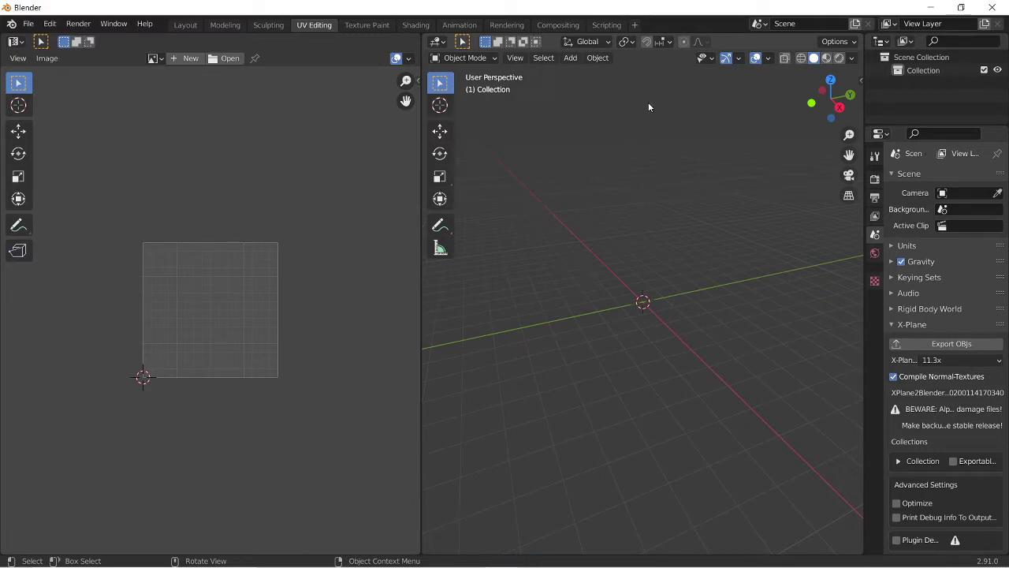
Step: Add a new cube mesh to the empty scene
{"action": "left_click", "coordinate": [572, 60]}
{"action": "mouse_move", "coordinate": [587, 74]}
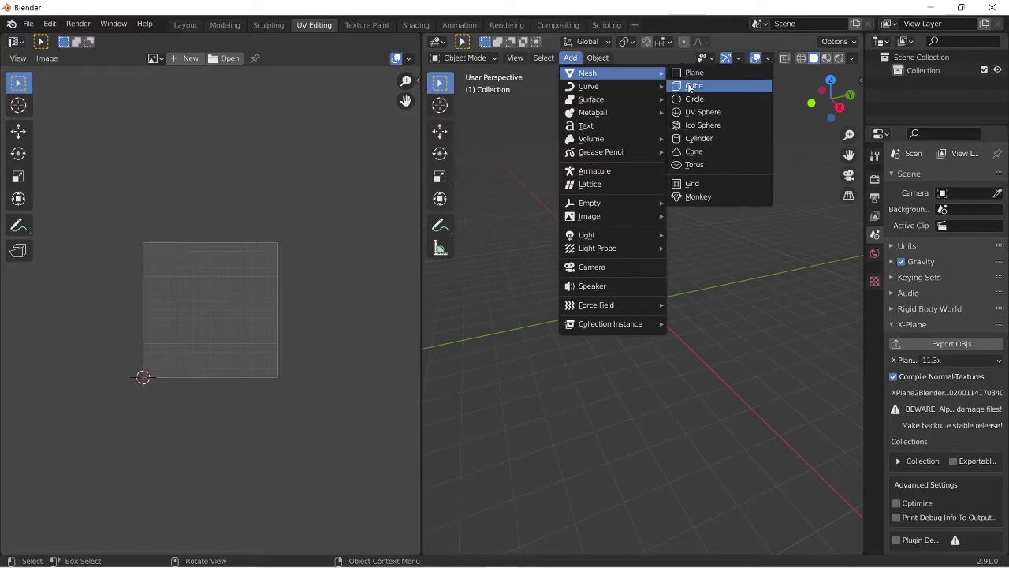
{"action": "left_click", "coordinate": [689, 86]}
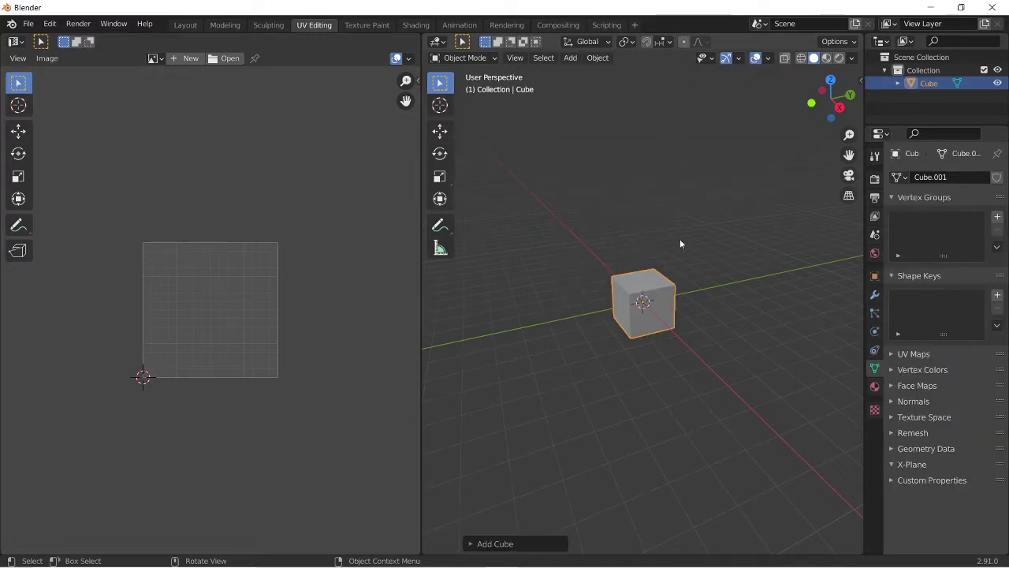
Step: Set the cube's dimensions to 24 m in X, 19 m in Y and 4 m in Z
{"action": "left_click", "coordinate": [861, 81]}
{"action": "left_click", "coordinate": [787, 282]}
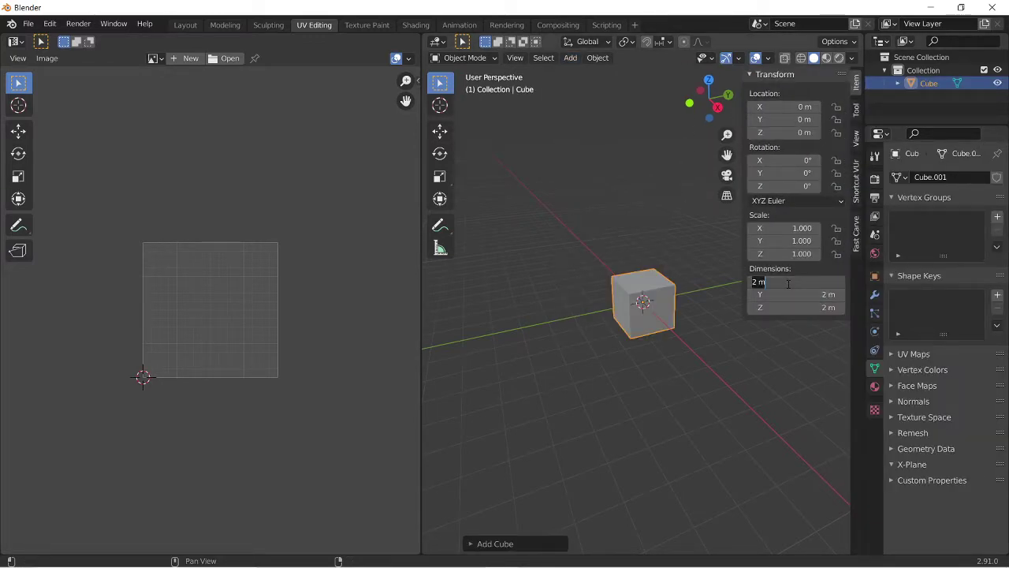
{"action": "type", "text": "24"}
{"action": "key", "text": "Return"}
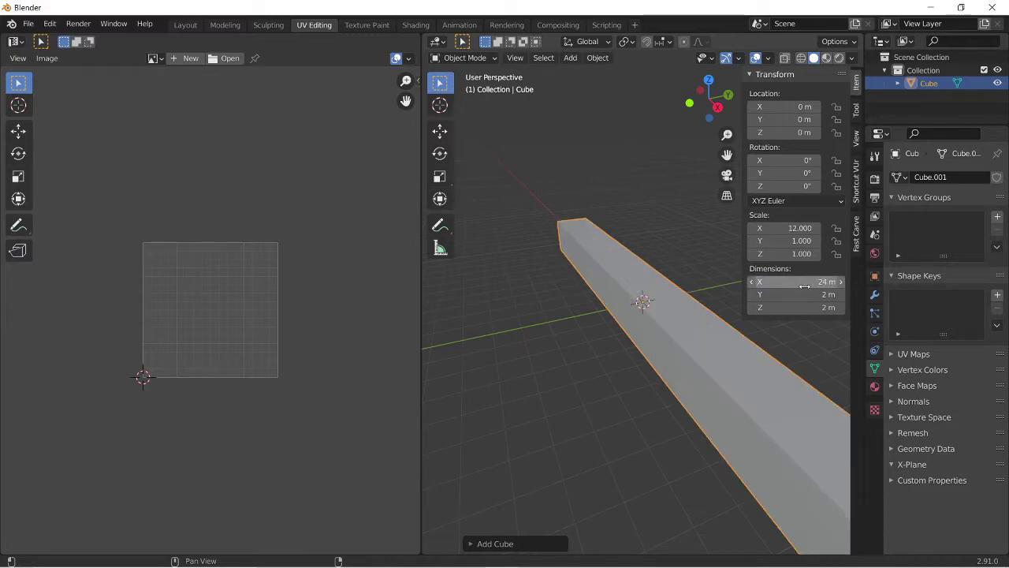
{"action": "left_click", "coordinate": [794, 294]}
{"action": "type", "text": "19"}
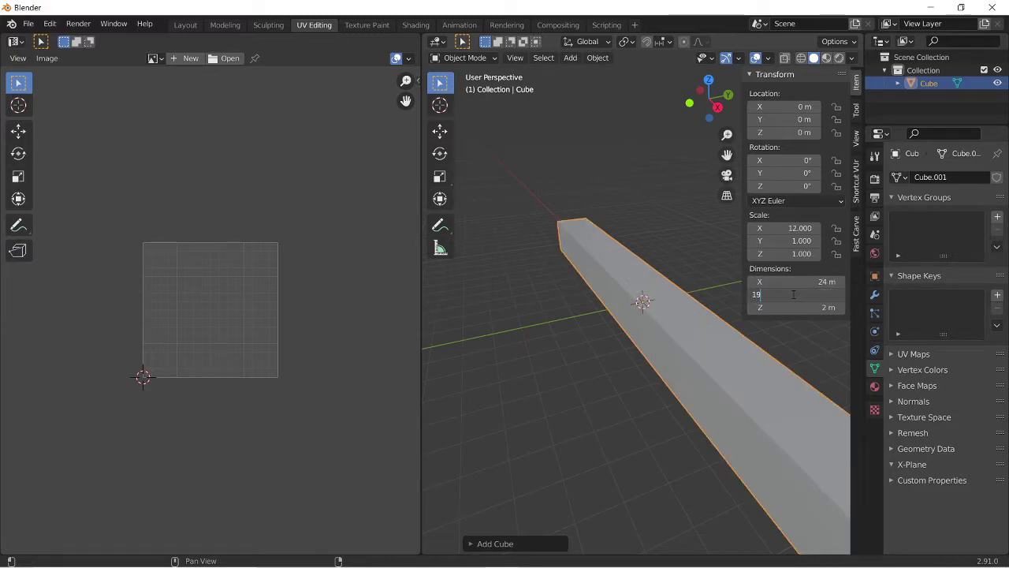
{"action": "key", "text": "Return"}
{"action": "left_click", "coordinate": [764, 307]}
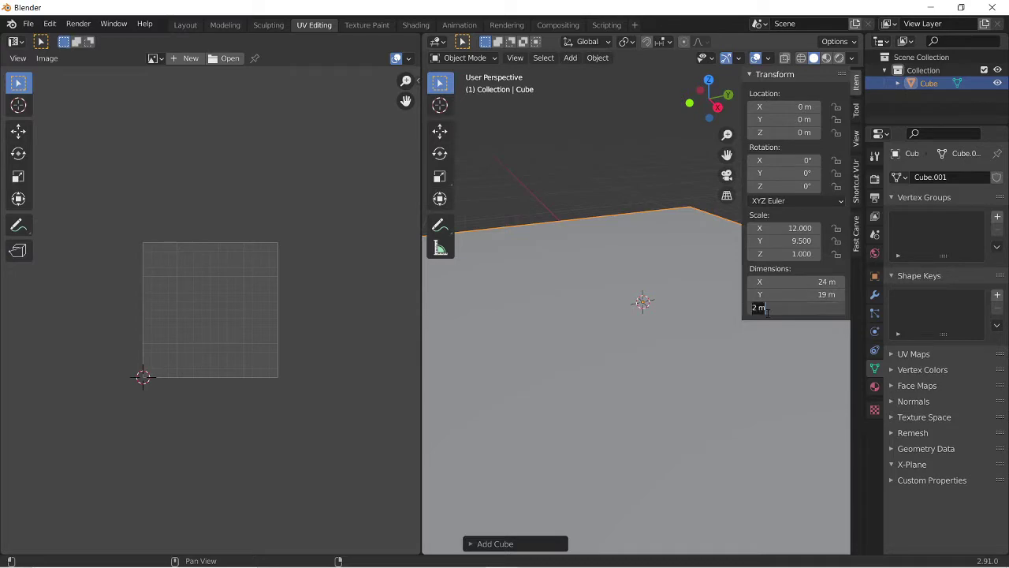
{"action": "type", "text": "4"}
{"action": "key", "text": "Return"}
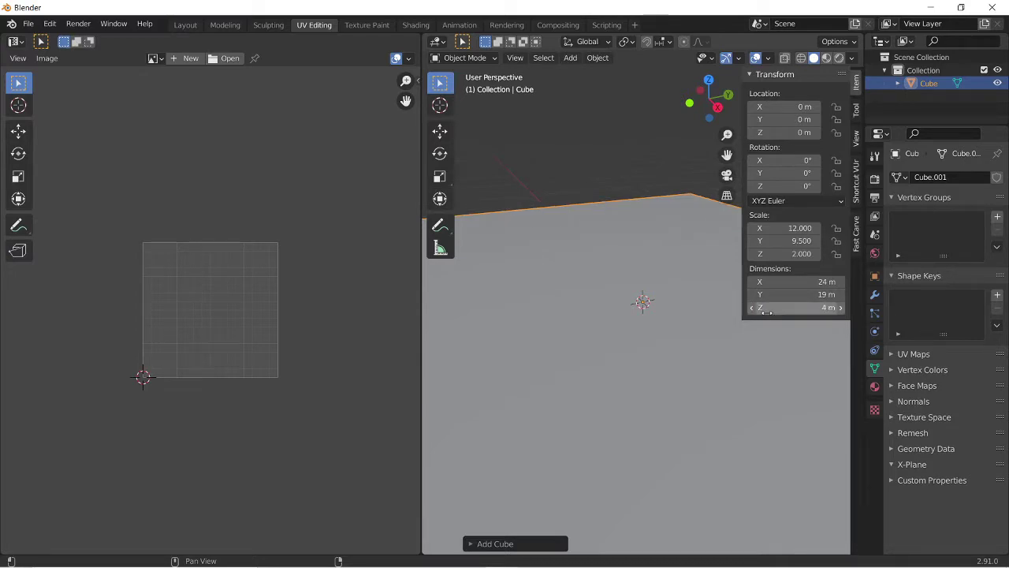
Step: Raise the box along the Z axis to a Z location of about 2.53 m
{"action": "left_click", "coordinate": [440, 130]}
{"action": "scroll", "coordinate": [546, 196], "scroll_direction": "down", "scroll_amount": 3}
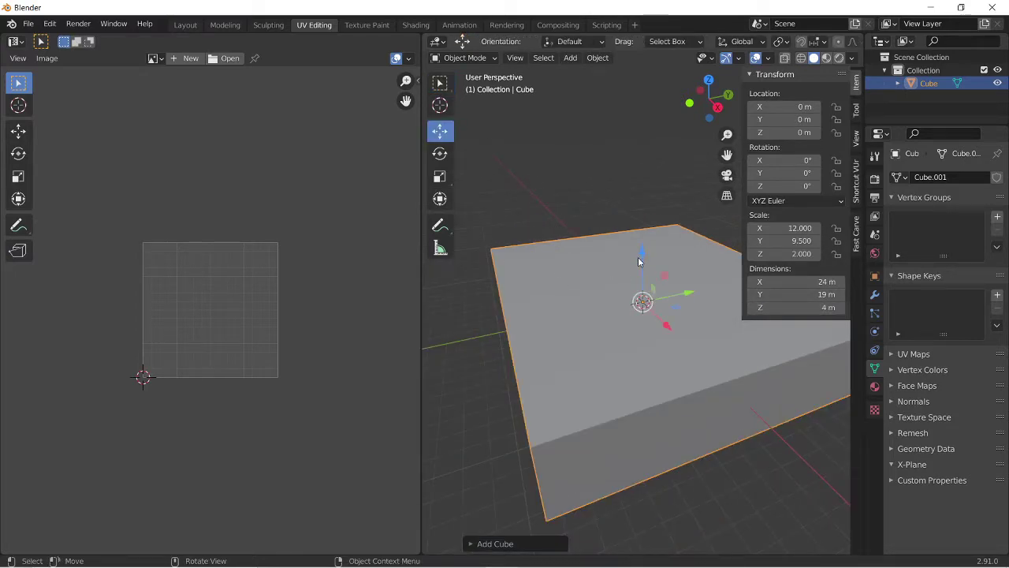
{"action": "left_click_drag", "start_coordinate": [638, 261], "coordinate": [603, 153]}
{"action": "left_click", "coordinate": [603, 154]}
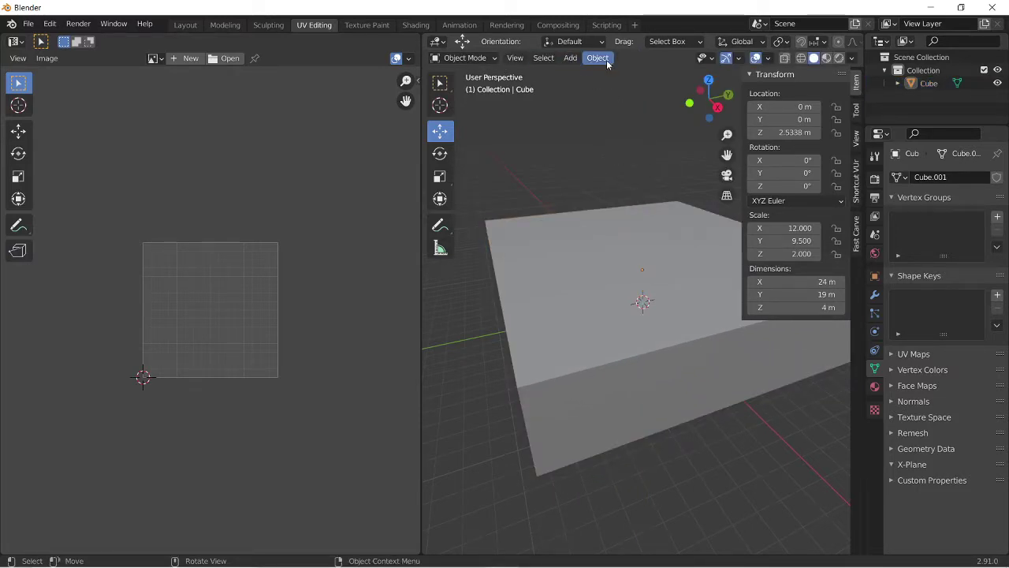
Step: Apply the box's rotation and scale, then deselect it
{"action": "left_click", "coordinate": [607, 247]}
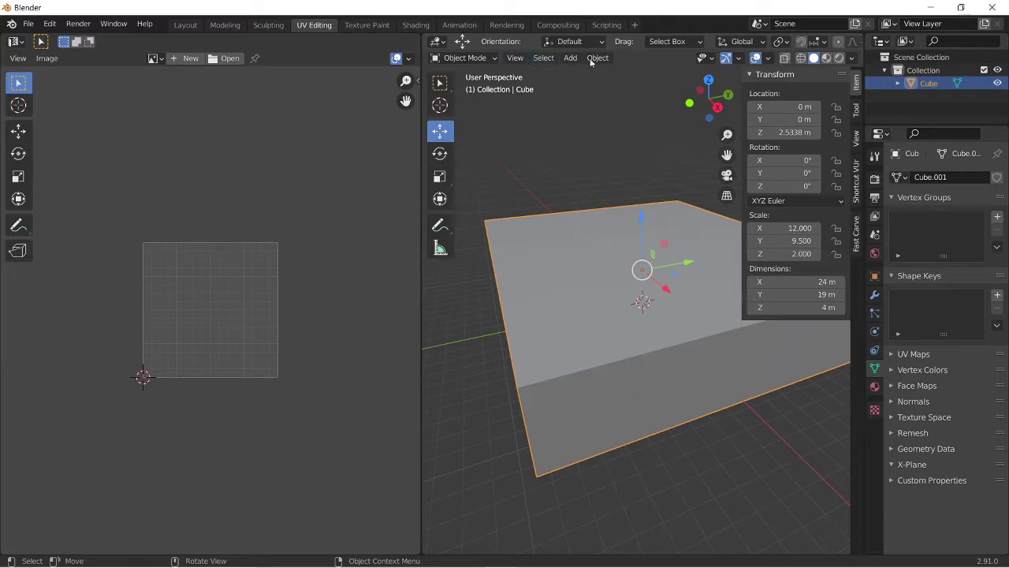
{"action": "left_click", "coordinate": [593, 60]}
{"action": "mouse_move", "coordinate": [621, 126]}
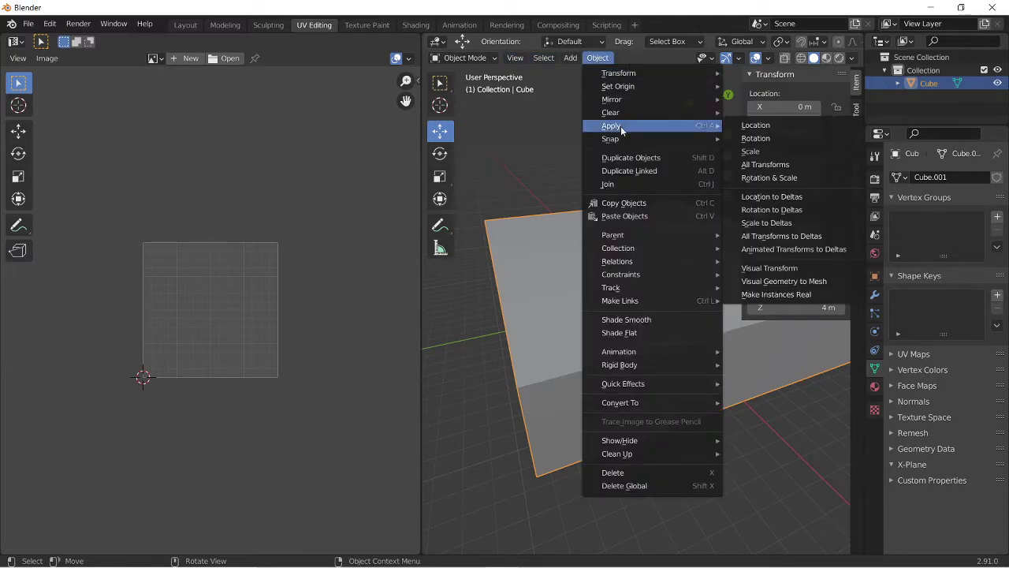
{"action": "left_click", "coordinate": [772, 178]}
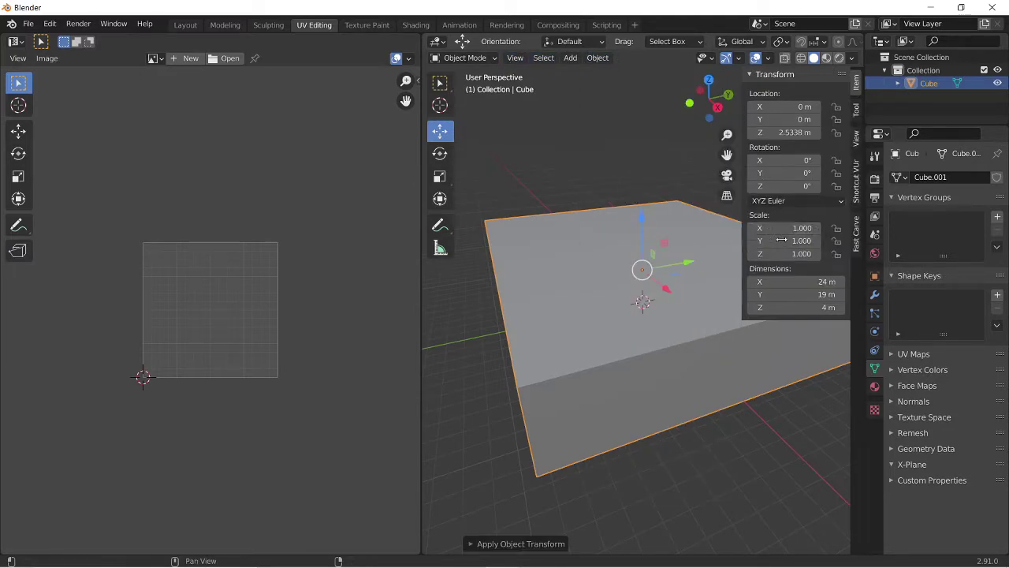
{"action": "left_click", "coordinate": [618, 142]}
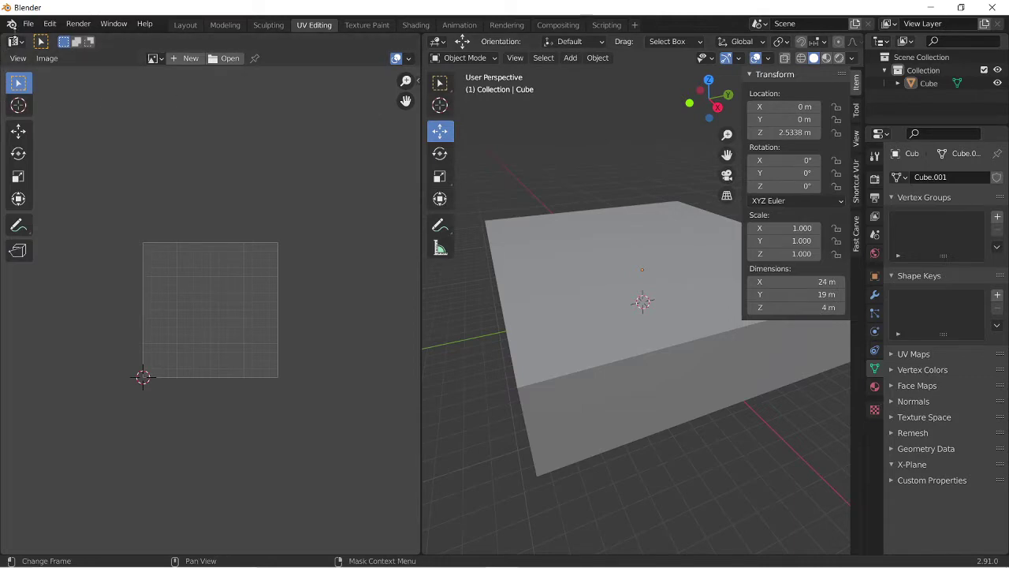
Step: Save the project as restau.blend in the saumur folder, overwriting the existing file
{"action": "left_click", "coordinate": [27, 23]}
{"action": "left_click", "coordinate": [65, 123]}
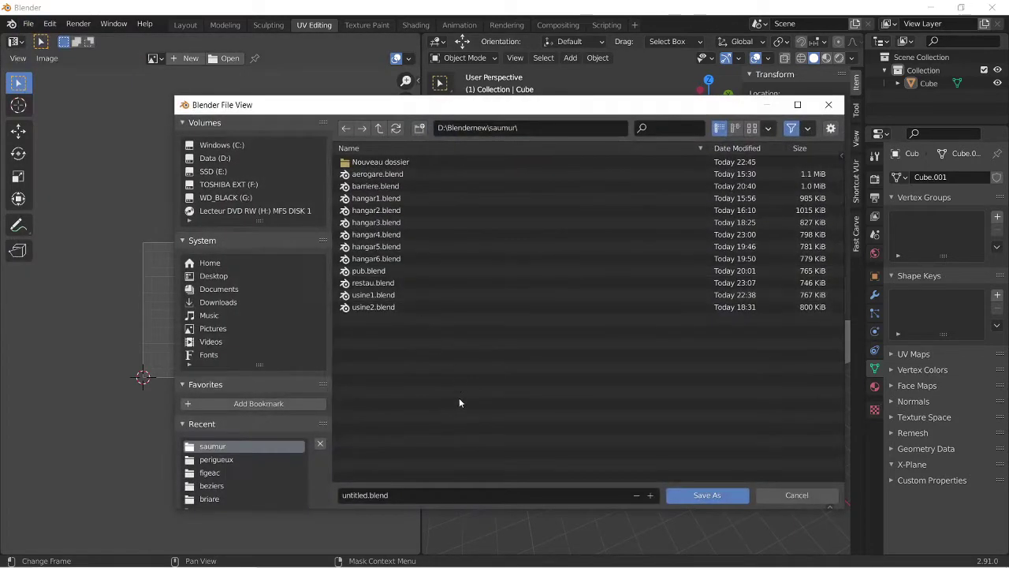
{"action": "left_click", "coordinate": [405, 494]}
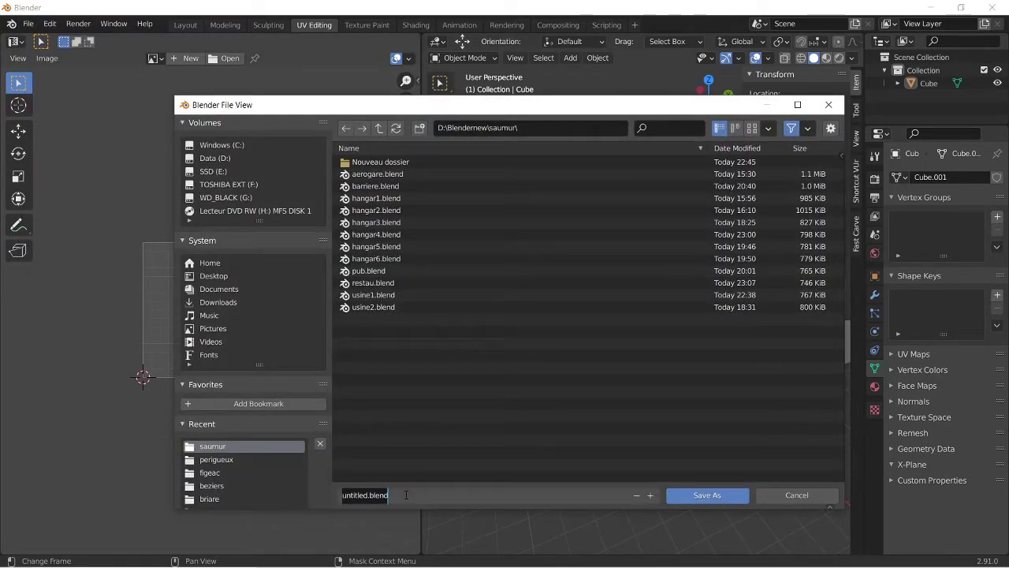
{"action": "key", "text": "BackSpace"}
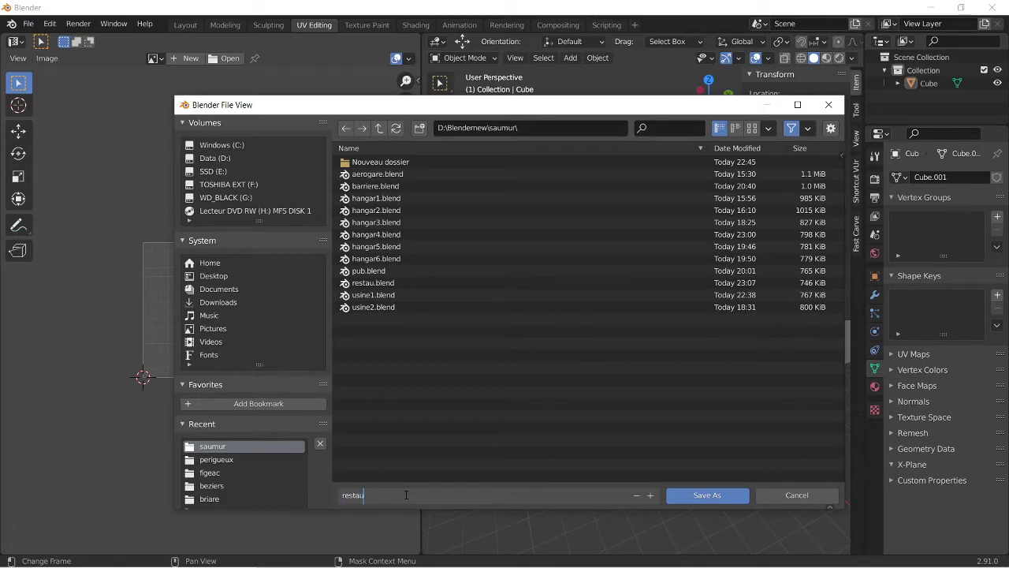
{"action": "left_click", "coordinate": [691, 498]}
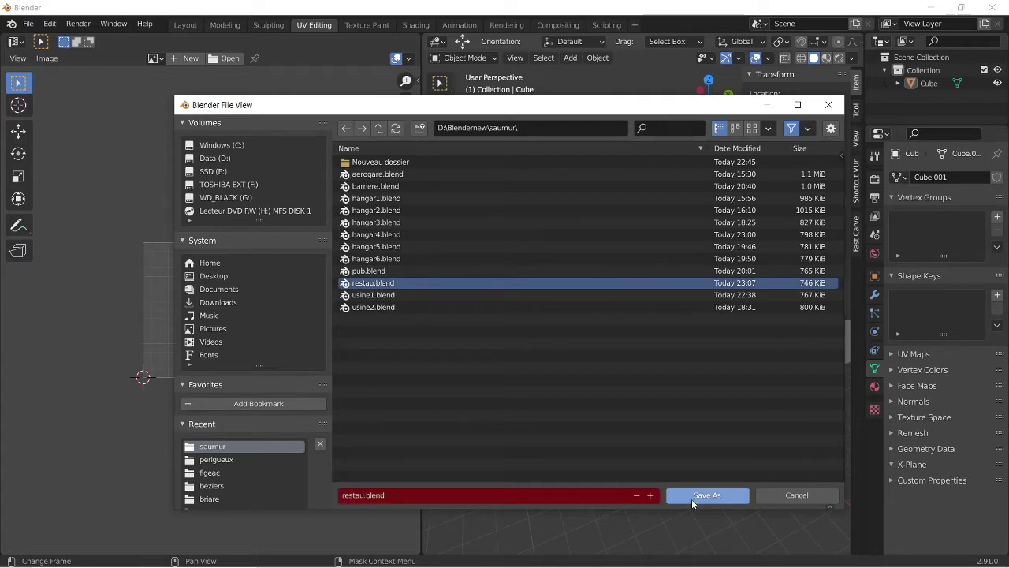
{"action": "left_click", "coordinate": [692, 498]}
Step: Rename the collection containing the cube as restau
{"action": "double_click", "coordinate": [921, 70]}
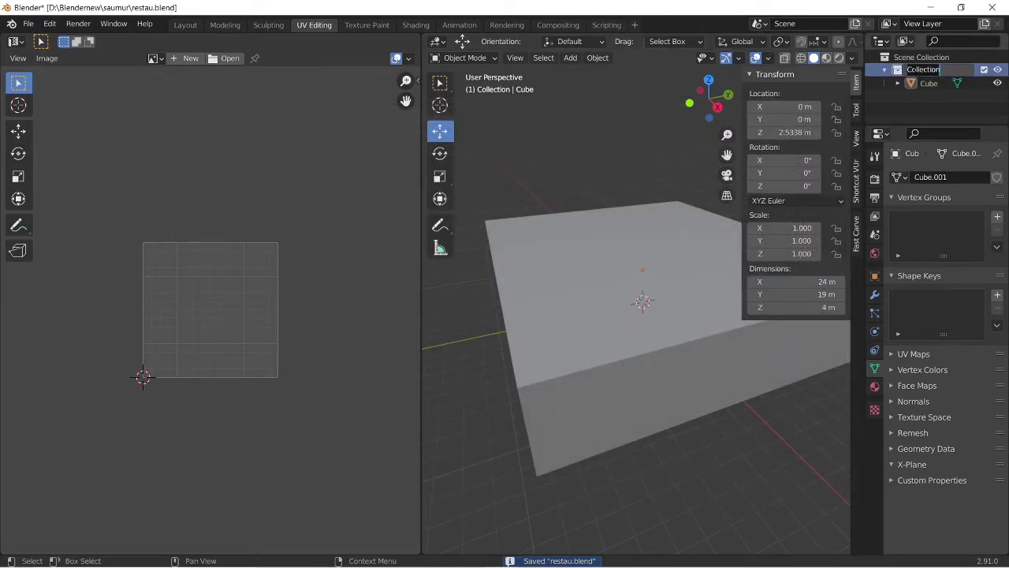
{"action": "key", "text": "BackSpace"}
{"action": "type", "text": "resat"}
{"action": "key", "text": "BackSpace"}
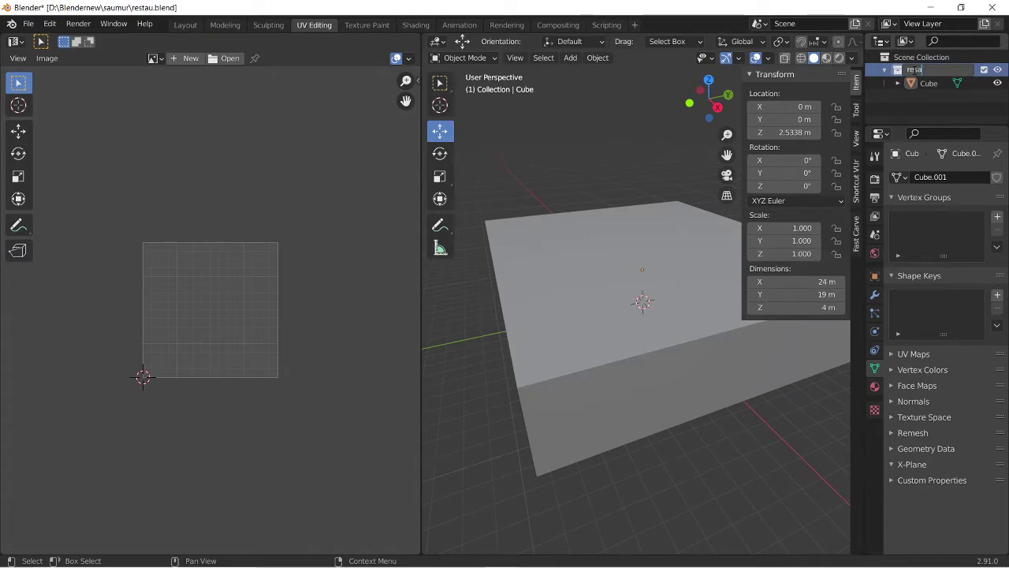
{"action": "key", "text": "Return"}
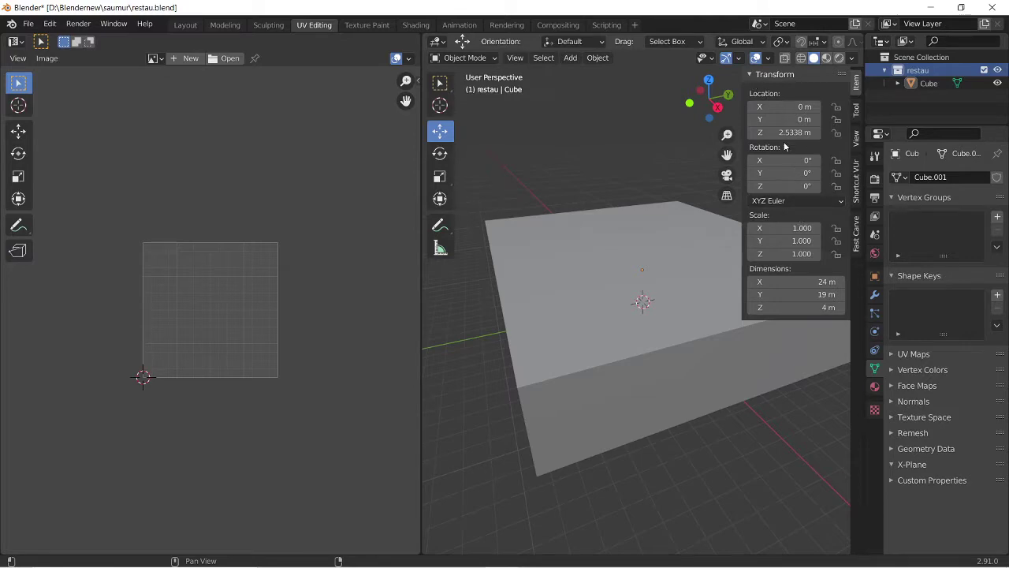
Step: Collapse the transform properties and start the Shortcut VUr key display in the 3D view
{"action": "left_click", "coordinate": [755, 75]}
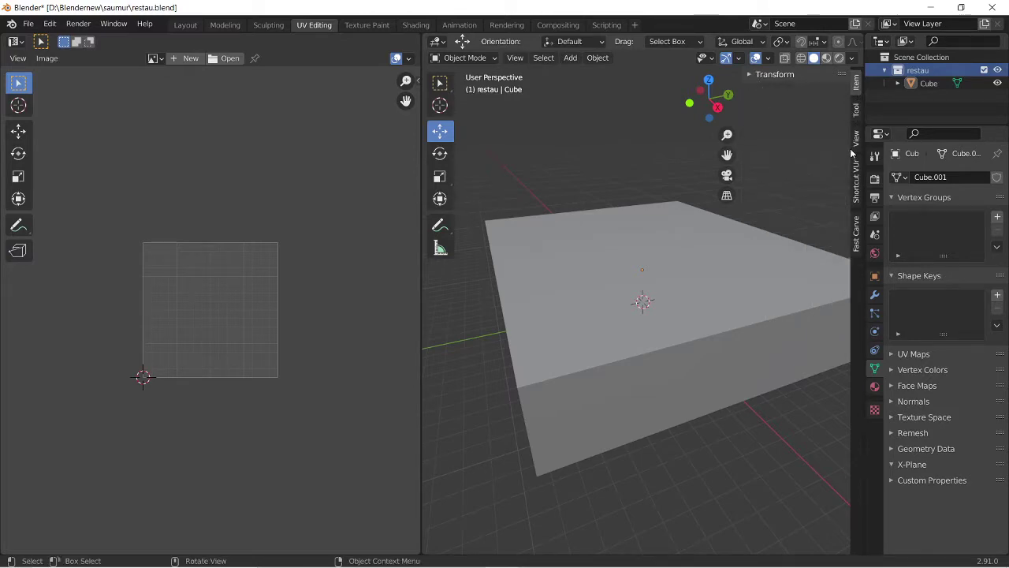
{"action": "left_click", "coordinate": [858, 188]}
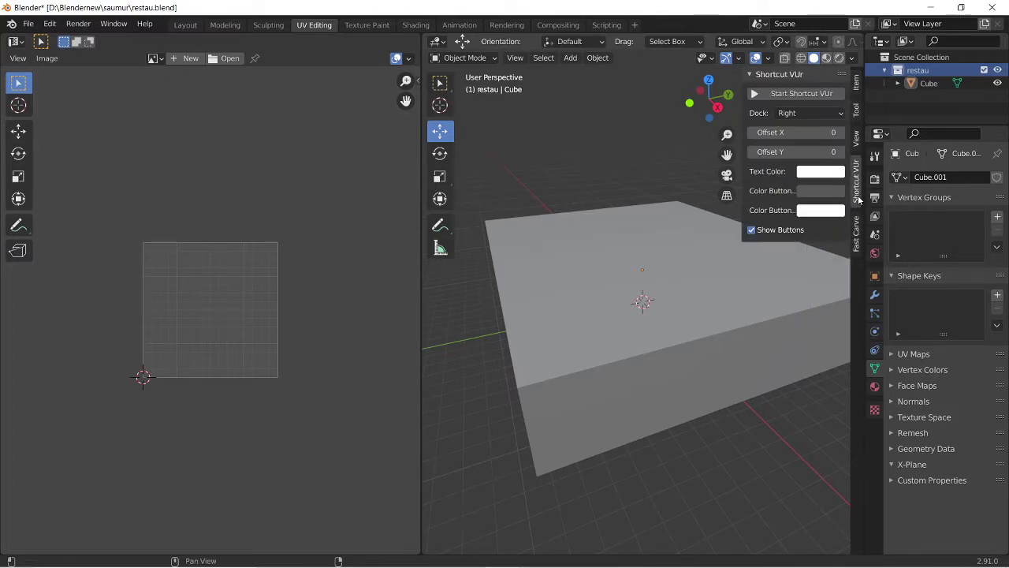
{"action": "left_click", "coordinate": [790, 95]}
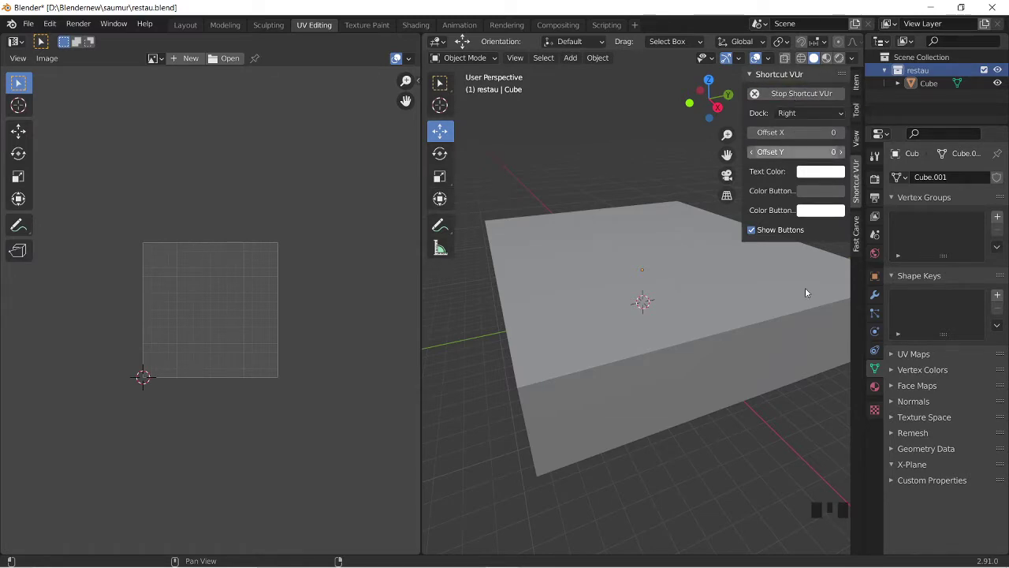
Step: Make the restau collection exportable in the X-Plane scene settings, with the name restau and the type Scenery Object
{"action": "left_click", "coordinate": [747, 76]}
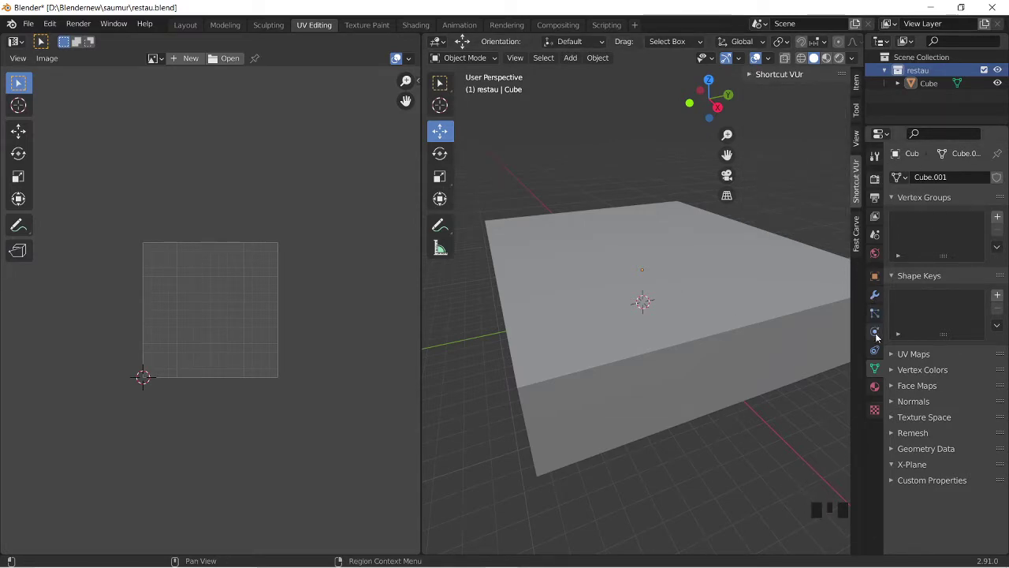
{"action": "left_click", "coordinate": [877, 238]}
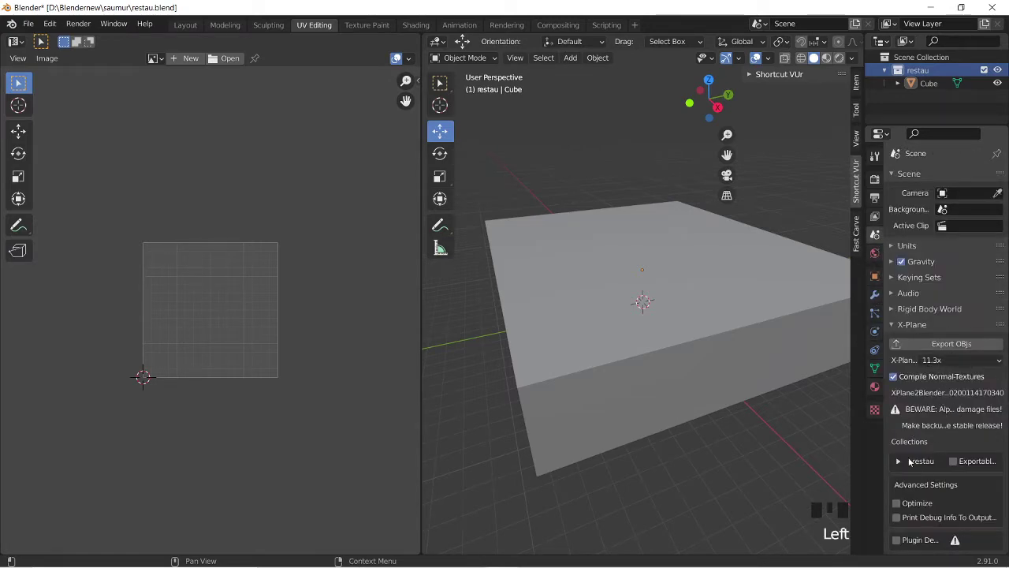
{"action": "left_click", "coordinate": [960, 466]}
{"action": "left_click", "coordinate": [899, 464]}
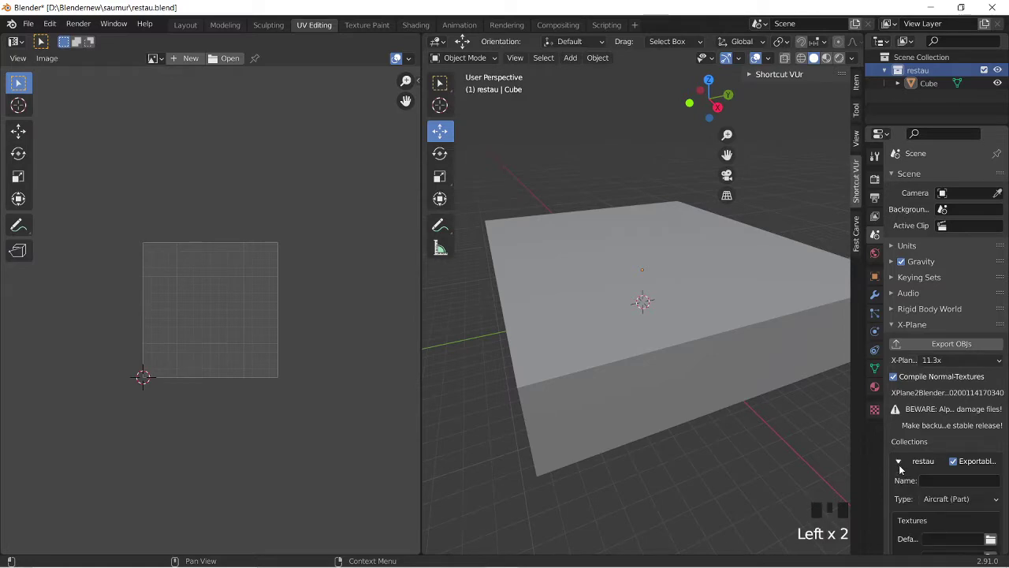
{"action": "left_click", "coordinate": [923, 481]}
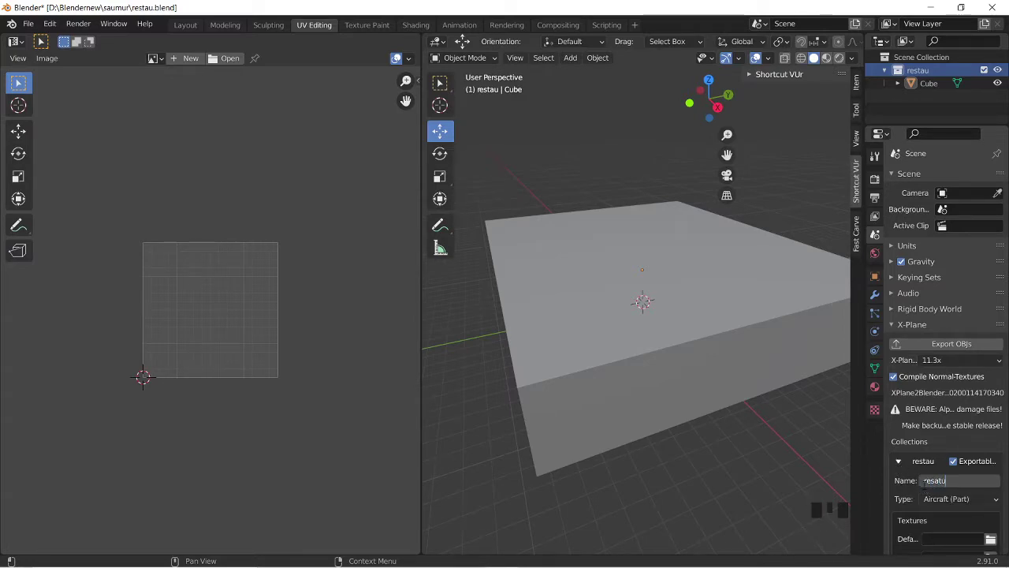
{"action": "key", "text": "BackSpace"}
{"action": "key", "text": "BackSpace"}
{"action": "left_click", "coordinate": [927, 497]}
{"action": "left_click", "coordinate": [910, 459]}
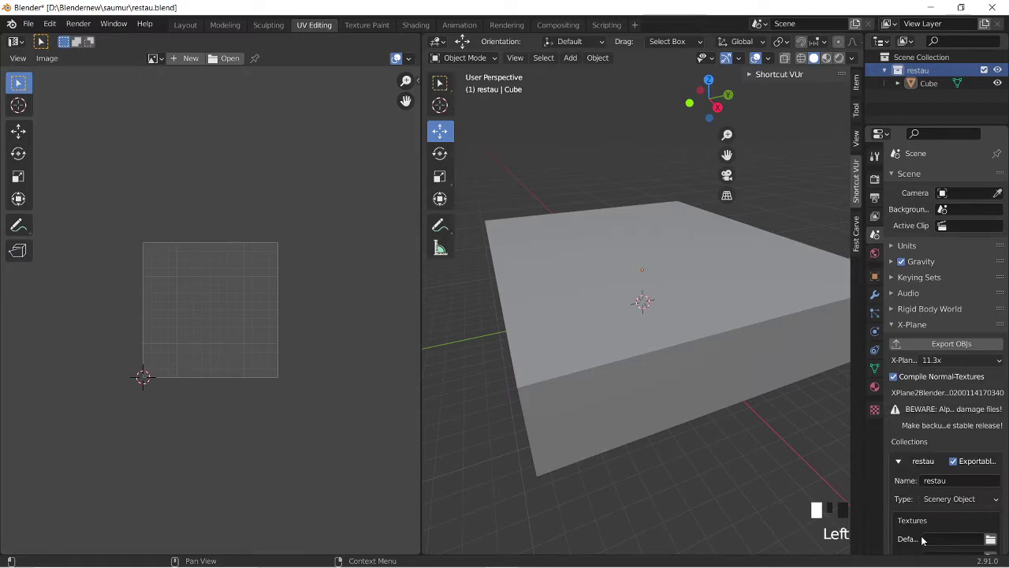
Step: Set the default texture of the restau export collection to restau.png
{"action": "left_click", "coordinate": [935, 538]}
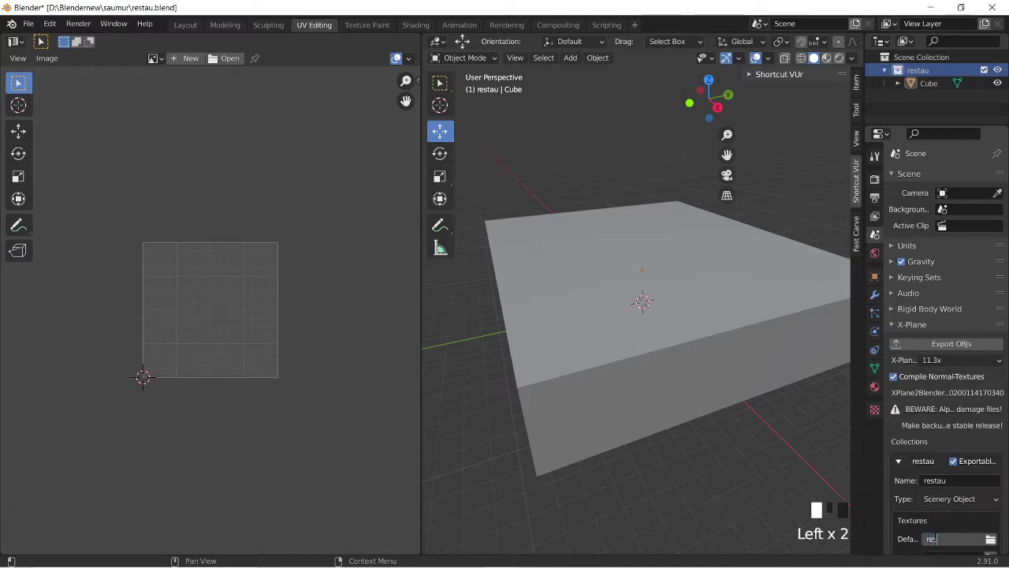
{"action": "type", "text": "restau.png"}
{"action": "key", "text": "Return"}
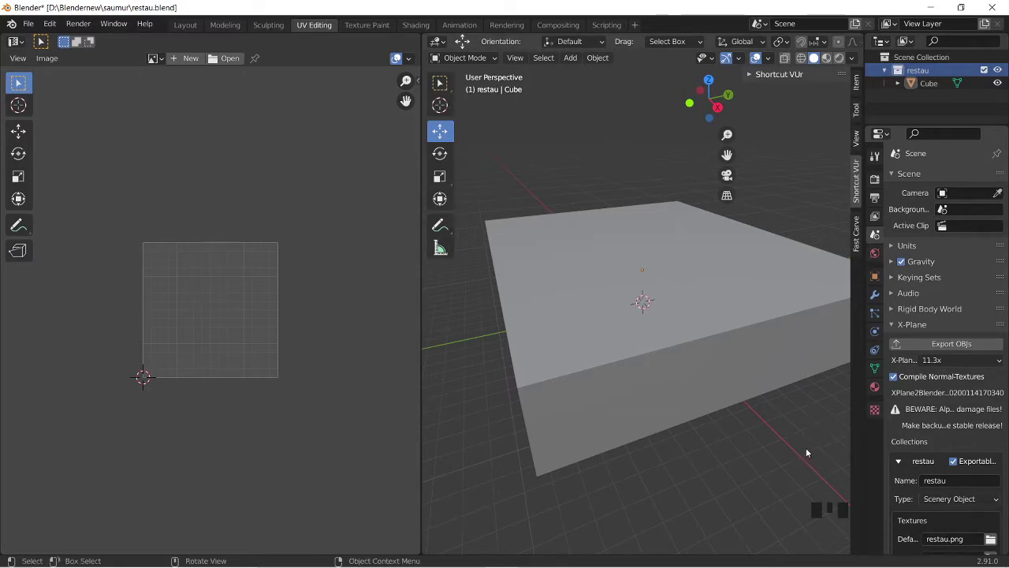
Step: Create a new material for the cube and load restau.png from the saumur folder as its base color image texture
{"action": "left_click", "coordinate": [874, 388]}
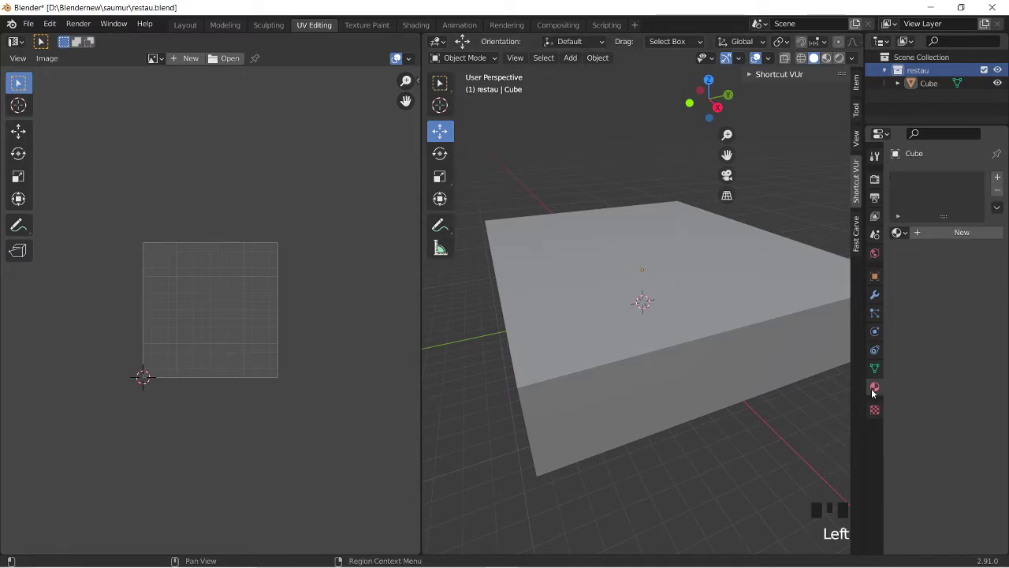
{"action": "left_click", "coordinate": [947, 233]}
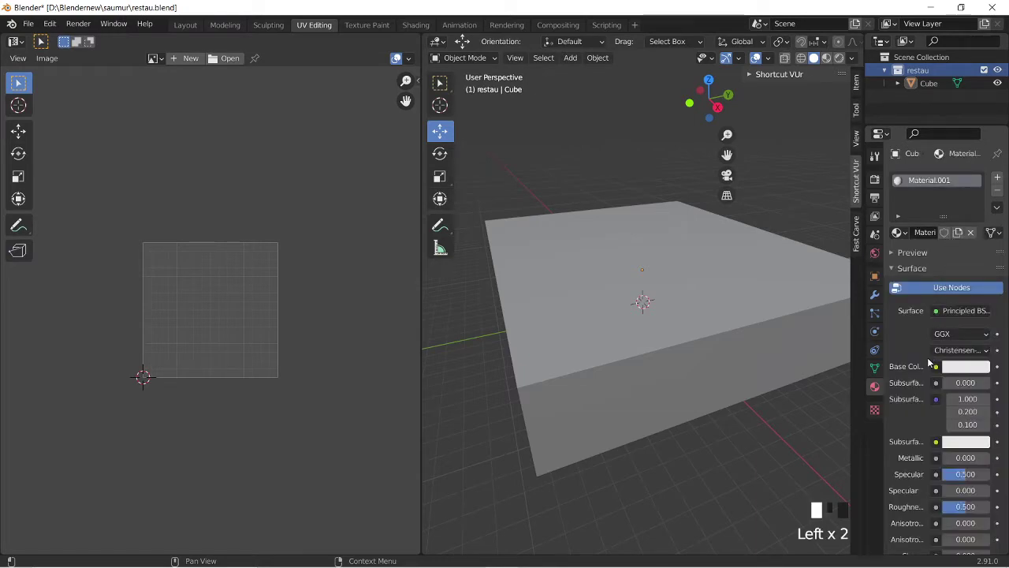
{"action": "left_click_drag", "start_coordinate": [937, 369], "coordinate": [631, 452]}
{"action": "left_click", "coordinate": [975, 384]}
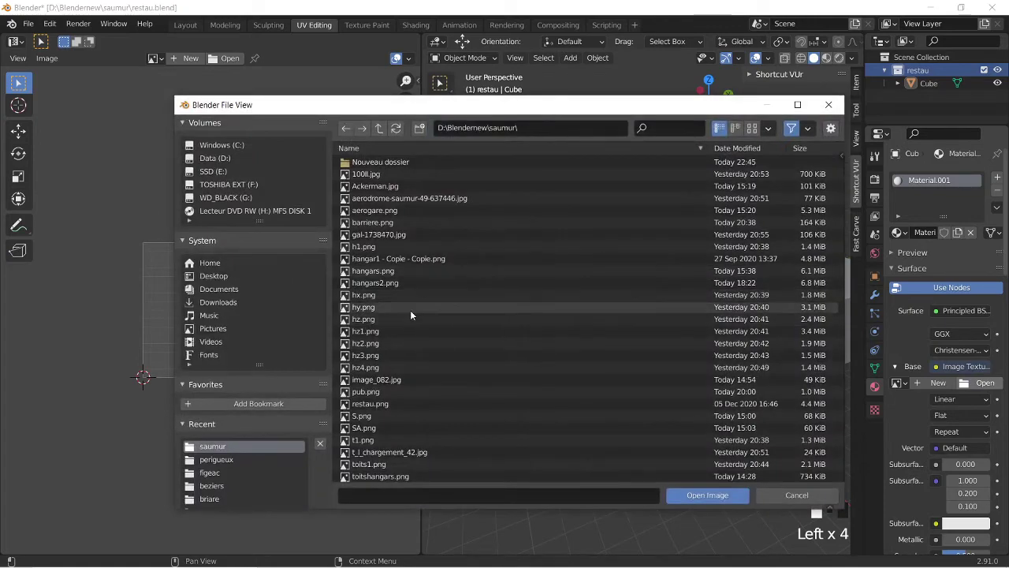
{"action": "scroll", "coordinate": [426, 314], "scroll_direction": "down", "scroll_amount": 5}
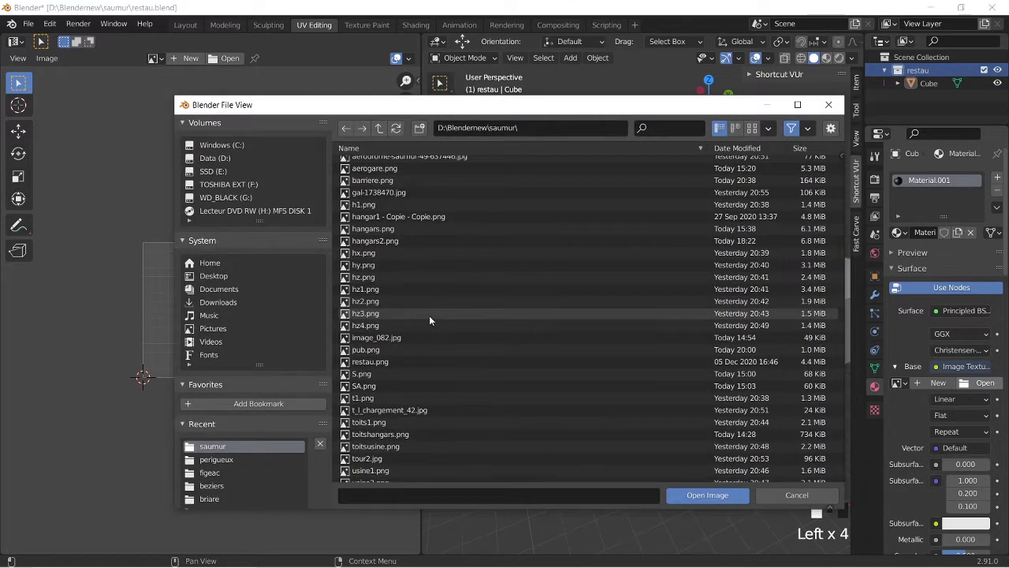
{"action": "left_click", "coordinate": [369, 362]}
{"action": "left_click", "coordinate": [704, 495]}
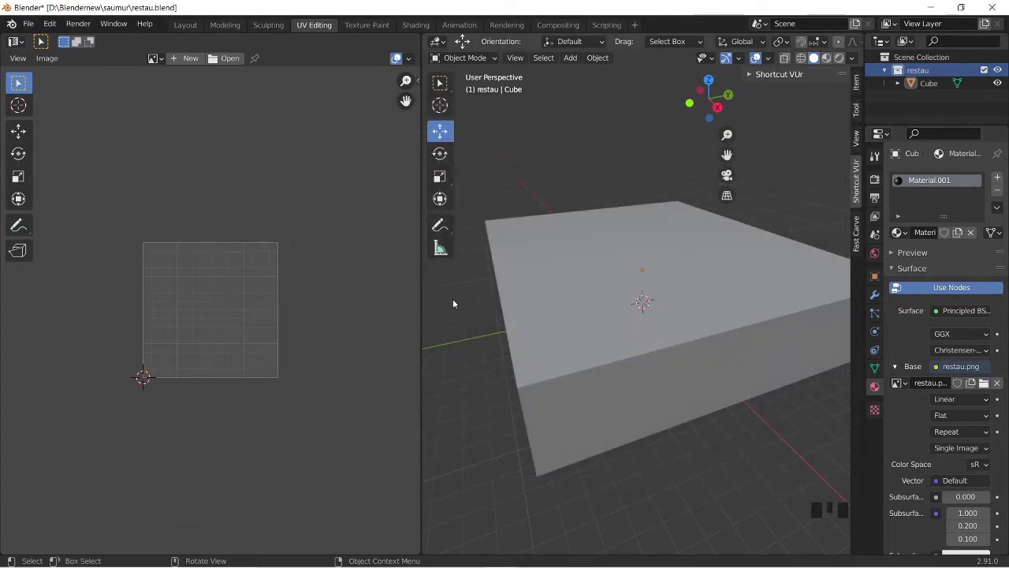
Step: Put the box in Edit Mode and display the 3D view in Material Preview shading
{"action": "left_click", "coordinate": [470, 58]}
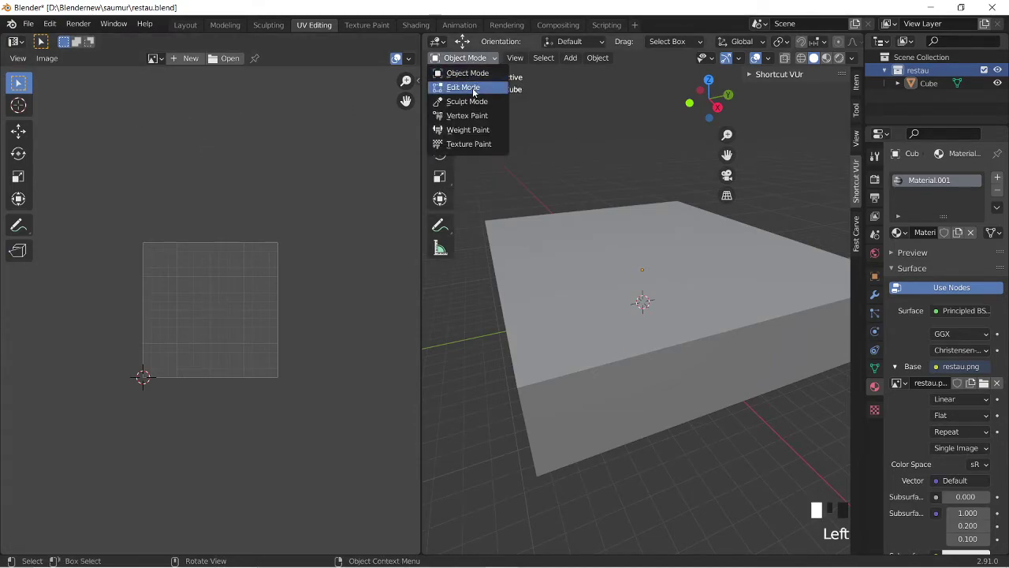
{"action": "left_click", "coordinate": [464, 88]}
{"action": "scroll", "coordinate": [264, 187], "scroll_direction": "down", "scroll_amount": 7}
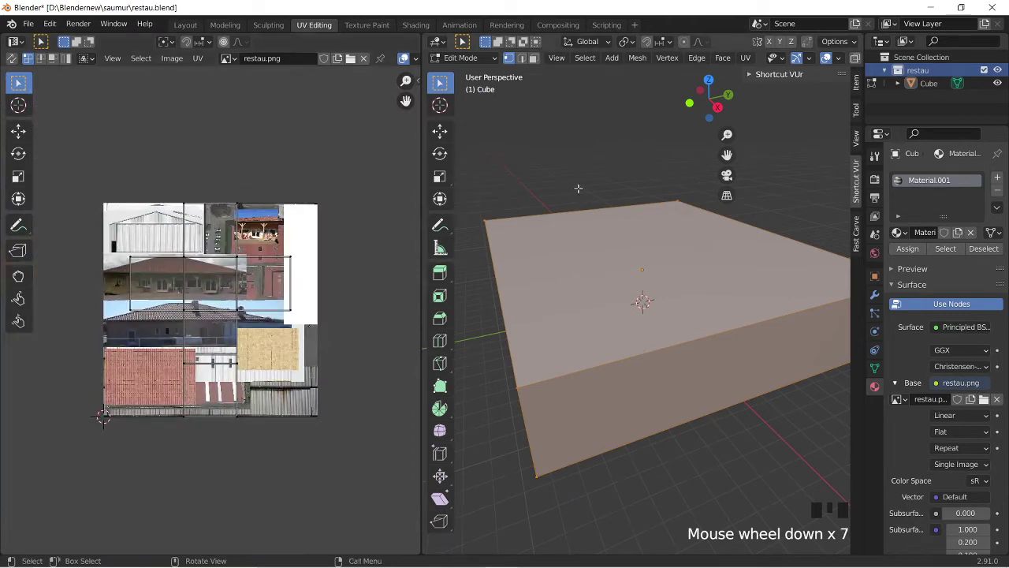
{"action": "scroll", "coordinate": [661, 149], "scroll_direction": "down", "scroll_amount": 1}
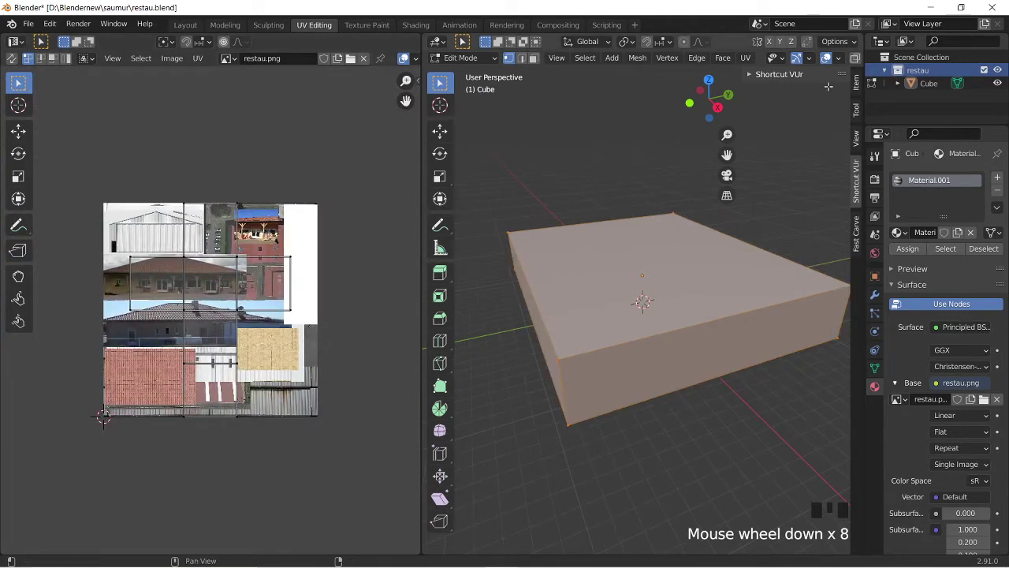
{"action": "left_click_drag", "start_coordinate": [864, 95], "coordinate": [923, 87]}
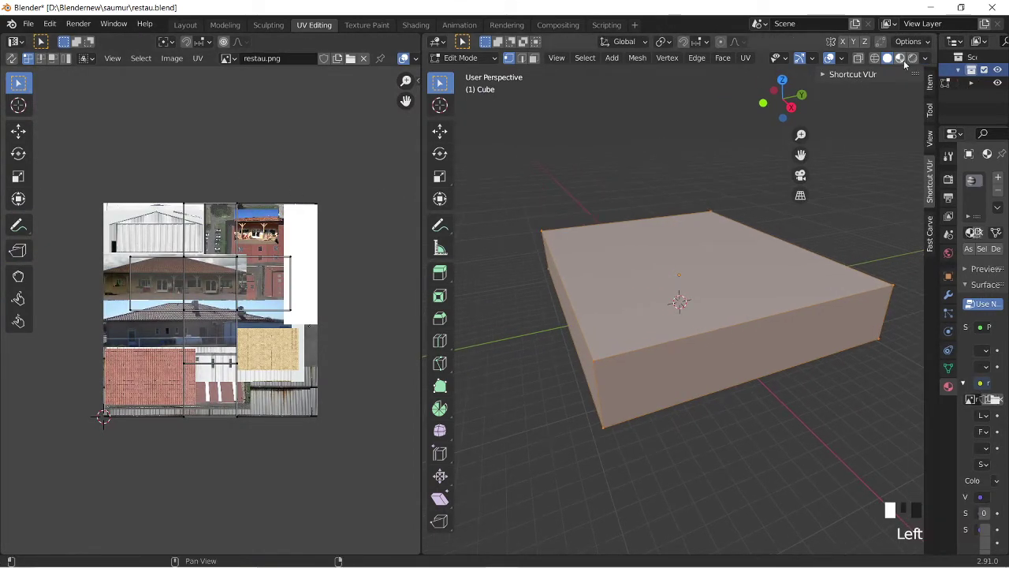
{"action": "left_click", "coordinate": [904, 63]}
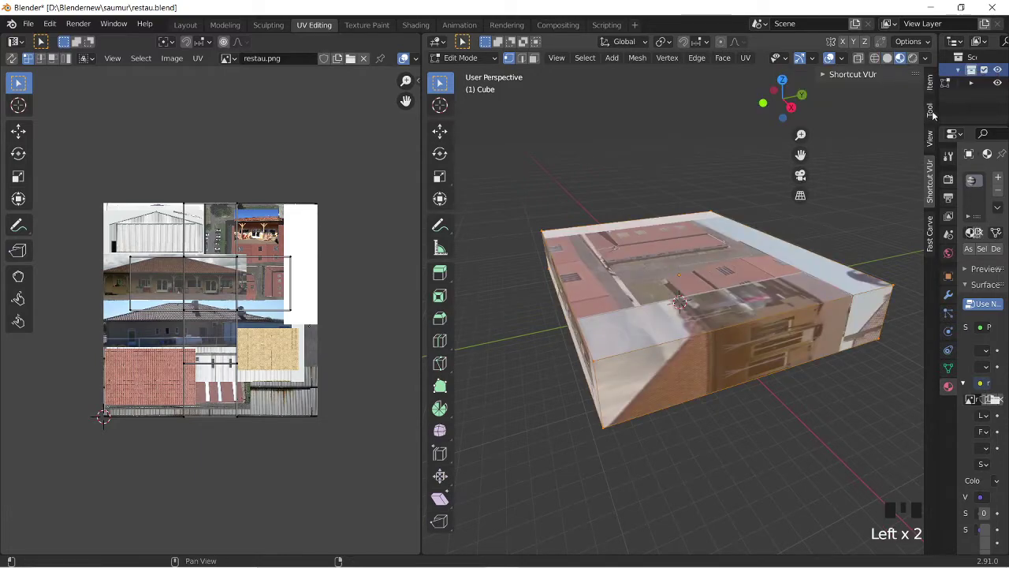
{"action": "left_click_drag", "start_coordinate": [925, 114], "coordinate": [832, 113]}
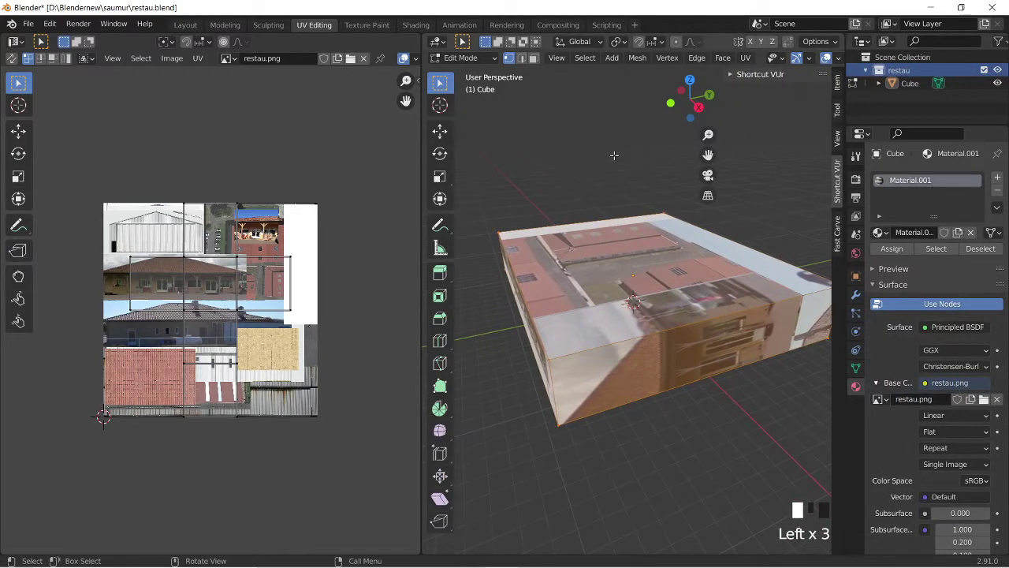
Step: Deselect the box's geometry and save the project
{"action": "left_click", "coordinate": [613, 155]}
{"action": "left_click", "coordinate": [29, 24]}
{"action": "left_click", "coordinate": [45, 111]}
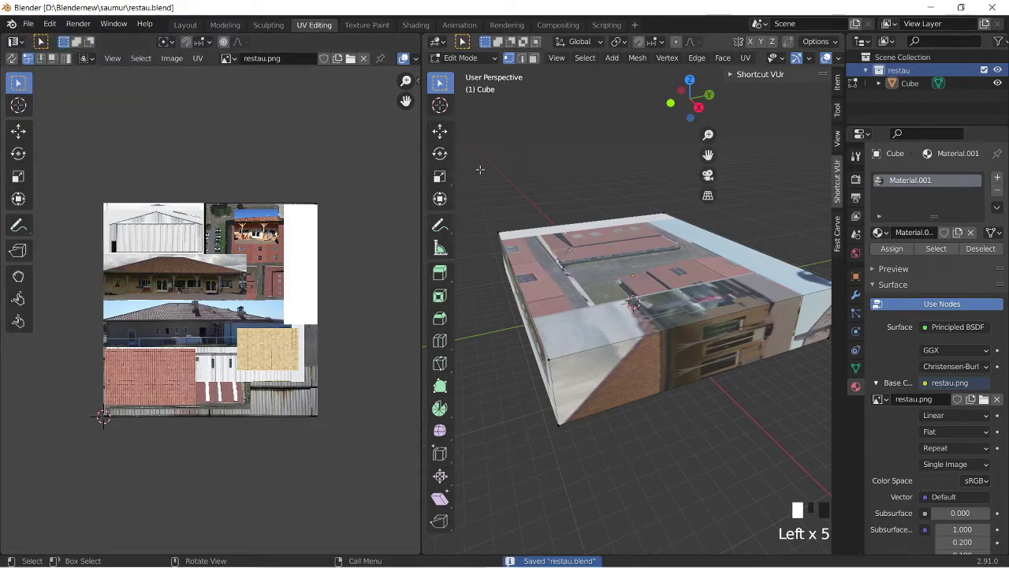
Step: Fit the UV corners of the box's top face to the red roof tile area of restau.png, then deselect the face
{"action": "middle_click_drag", "start_coordinate": [544, 410], "coordinate": [513, 174]}
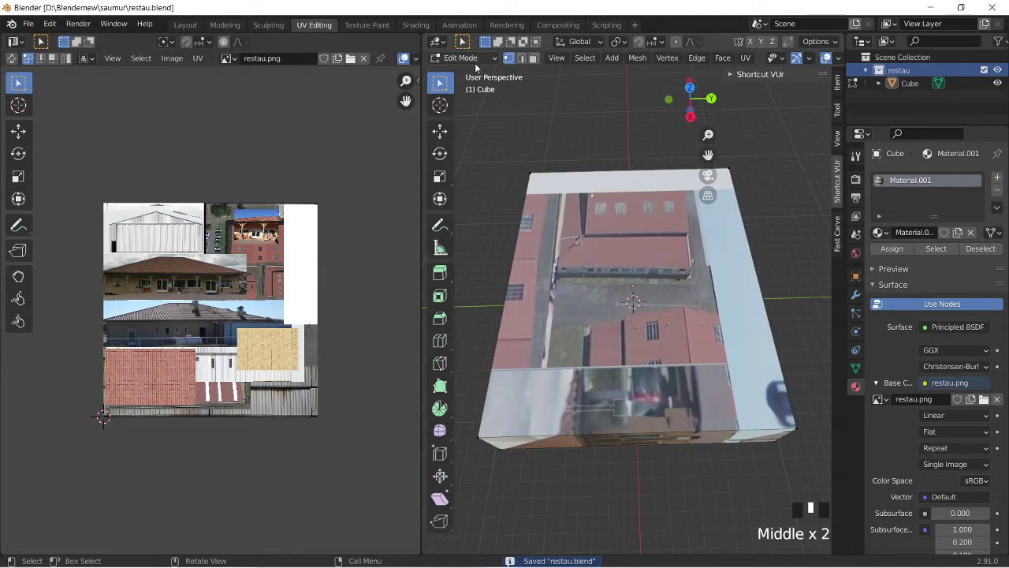
{"action": "left_click", "coordinate": [534, 63]}
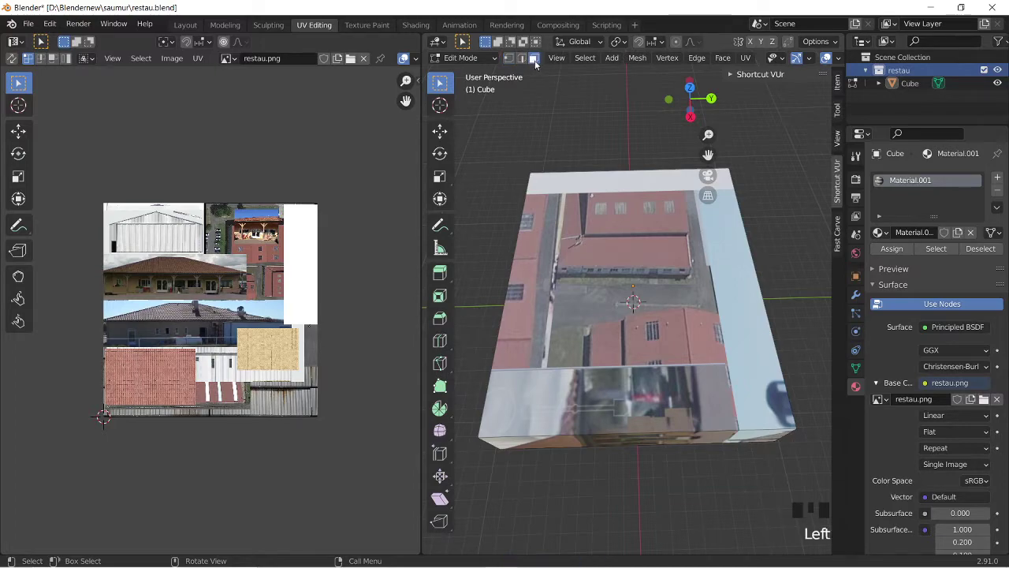
{"action": "left_click", "coordinate": [580, 178]}
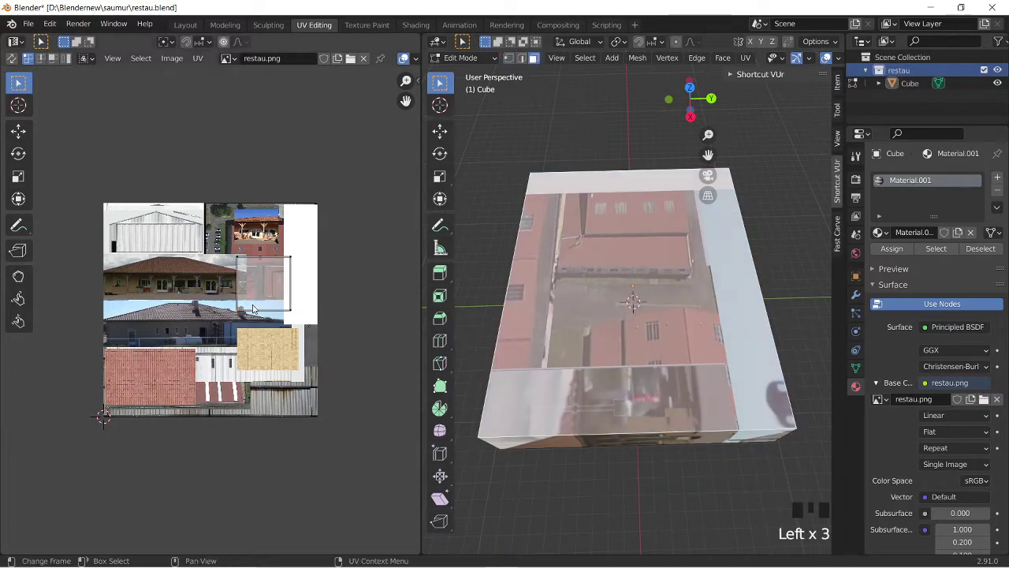
{"action": "left_click_drag", "start_coordinate": [252, 309], "coordinate": [132, 396]}
{"action": "left_click", "coordinate": [227, 331]}
{"action": "left_click", "coordinate": [255, 304]}
{"action": "left_click", "coordinate": [18, 198]}
{"action": "left_click_drag", "start_coordinate": [236, 311], "coordinate": [105, 402]}
{"action": "left_click", "coordinate": [291, 317]}
{"action": "left_click_drag", "start_coordinate": [291, 316], "coordinate": [108, 348]}
{"action": "left_click", "coordinate": [285, 268]}
{"action": "left_click", "coordinate": [289, 259]}
{"action": "left_click_drag", "start_coordinate": [289, 259], "coordinate": [191, 354]}
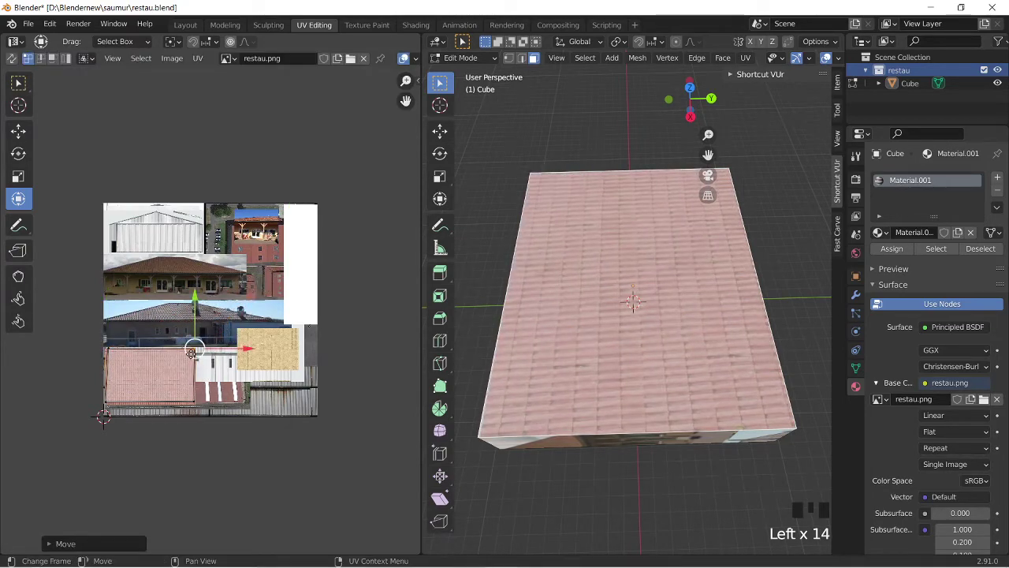
{"action": "middle_click_drag", "start_coordinate": [192, 354], "coordinate": [212, 334]}
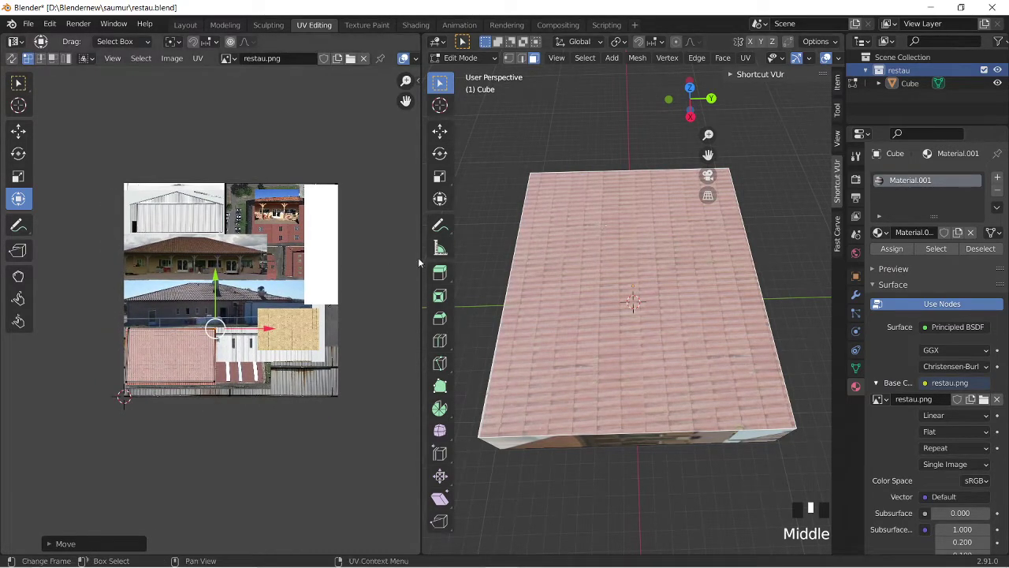
{"action": "left_click", "coordinate": [602, 239]}
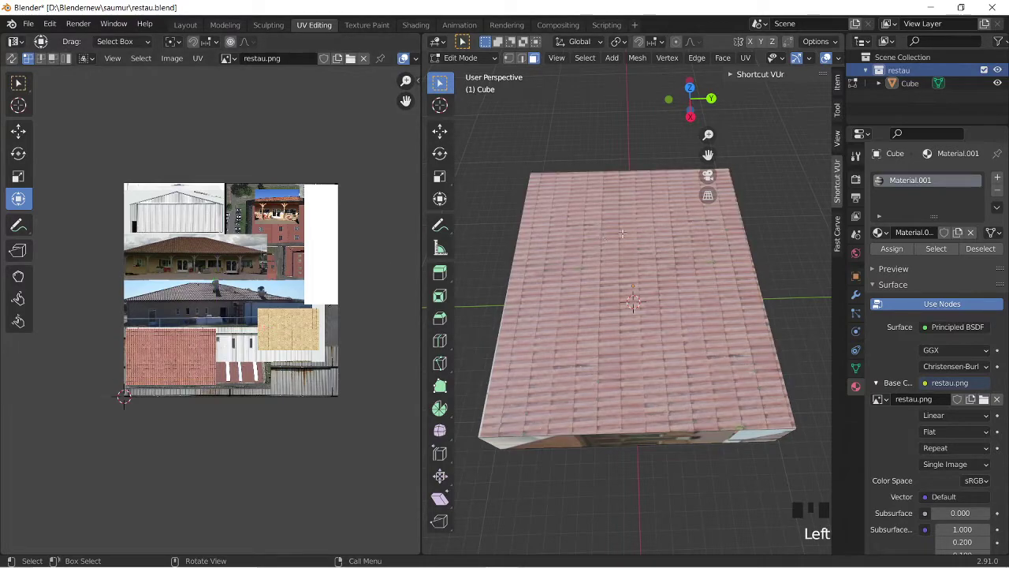
Step: Add one centred loop cut to the box, dividing the top face in two along the X axis
{"action": "middle_click_drag", "start_coordinate": [622, 188], "coordinate": [615, 185]}
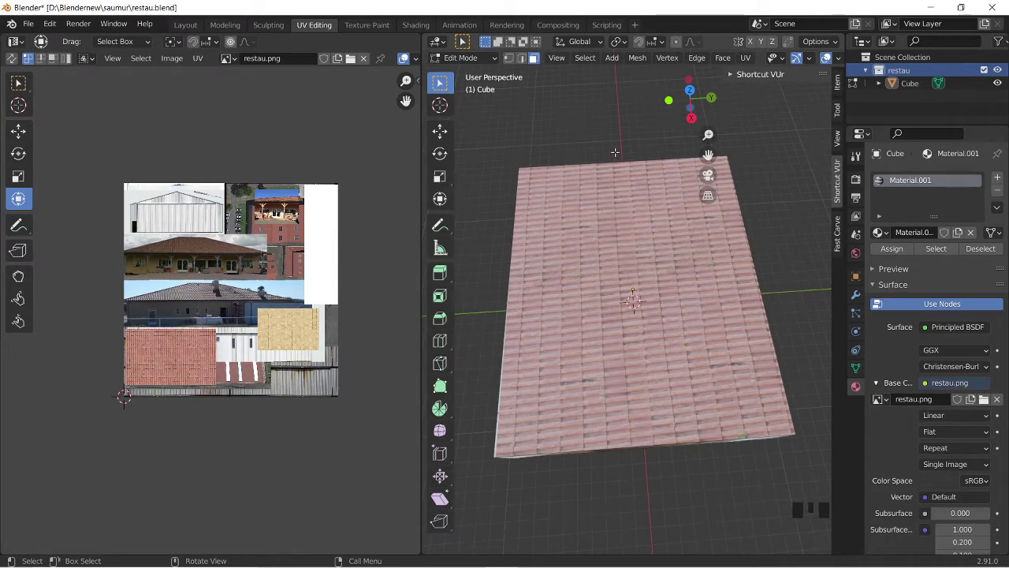
{"action": "middle_click_drag", "start_coordinate": [615, 152], "coordinate": [585, 144]}
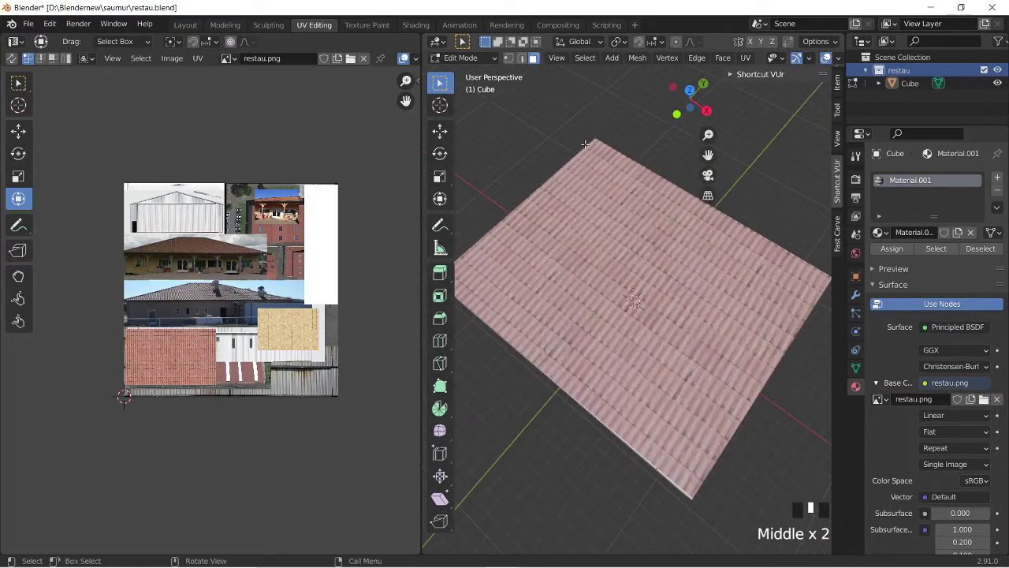
{"action": "middle_click_drag", "start_coordinate": [523, 124], "coordinate": [575, 144]}
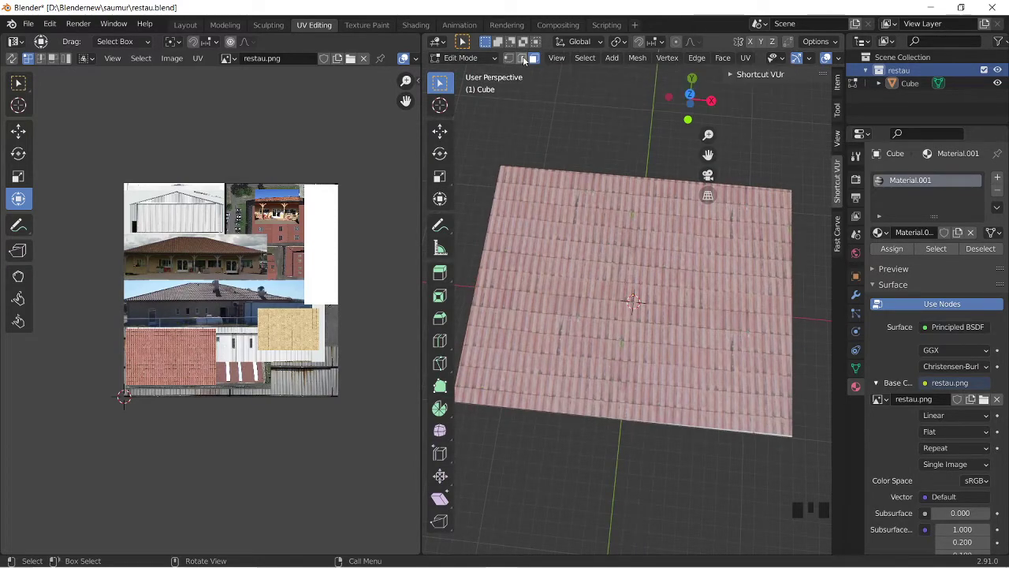
{"action": "left_click", "coordinate": [577, 224]}
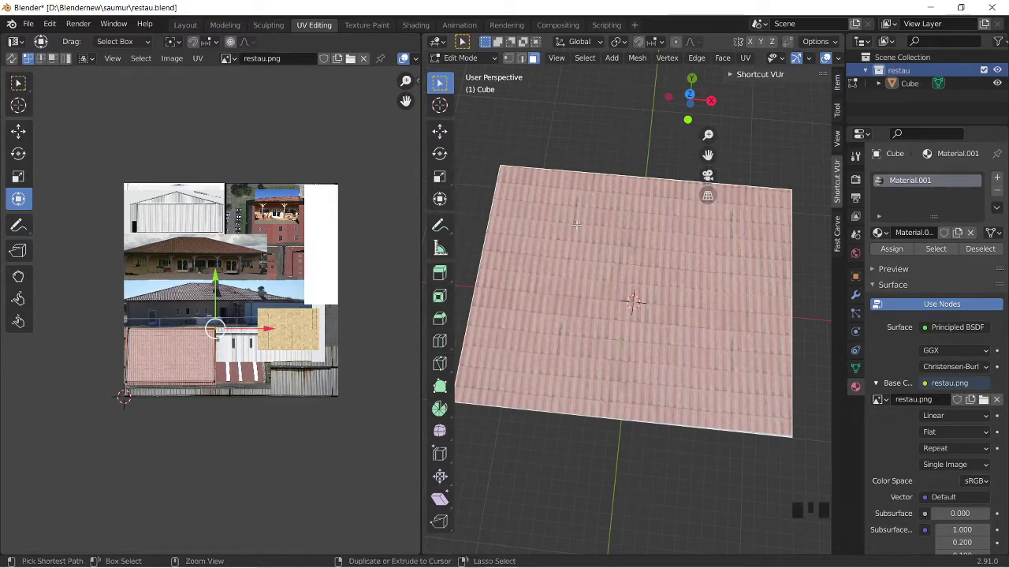
{"action": "key", "text": "ctrl+r"}
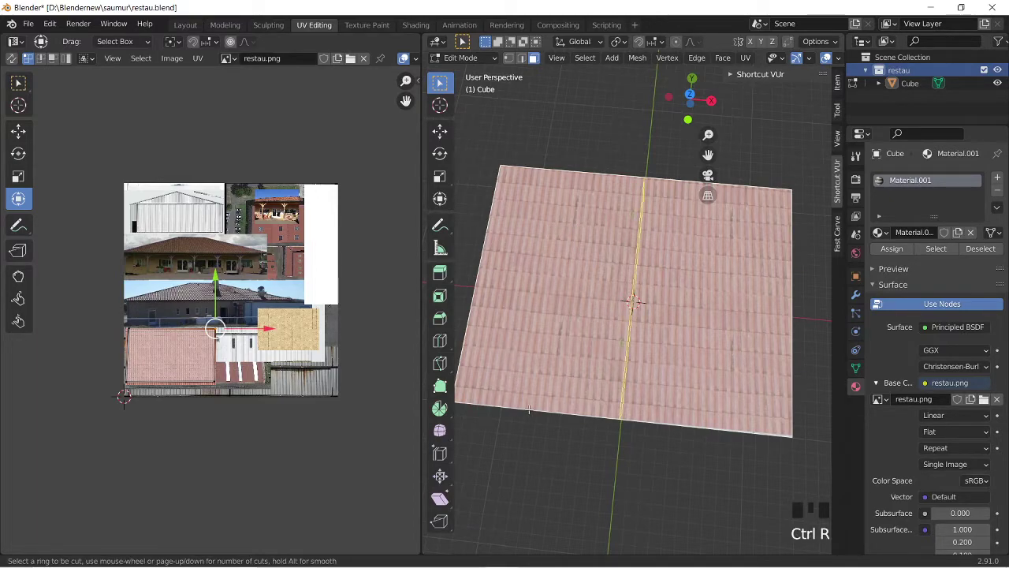
{"action": "left_click", "coordinate": [484, 276]}
{"action": "right_click", "coordinate": [487, 271]}
{"action": "left_click", "coordinate": [492, 271]}
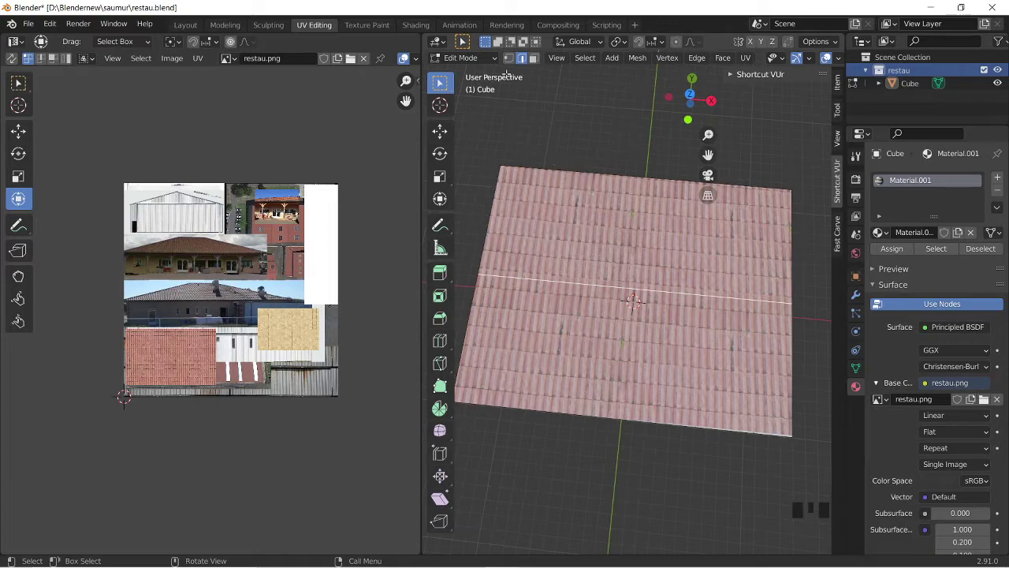
Step: Stretch the UVs of the top face's back half over the full height of restau.png's red tile area
{"action": "left_click", "coordinate": [533, 58]}
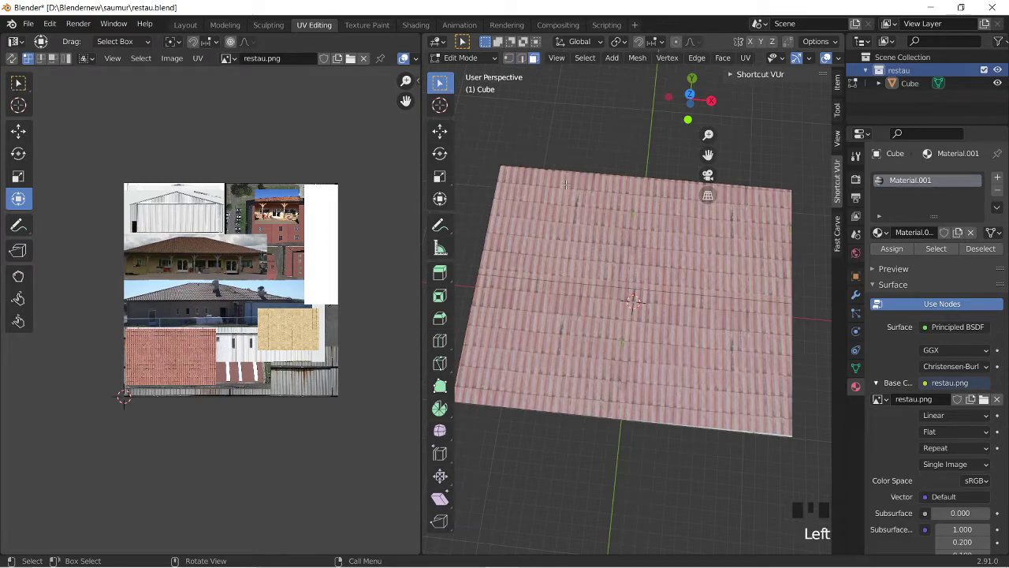
{"action": "left_click", "coordinate": [576, 203]}
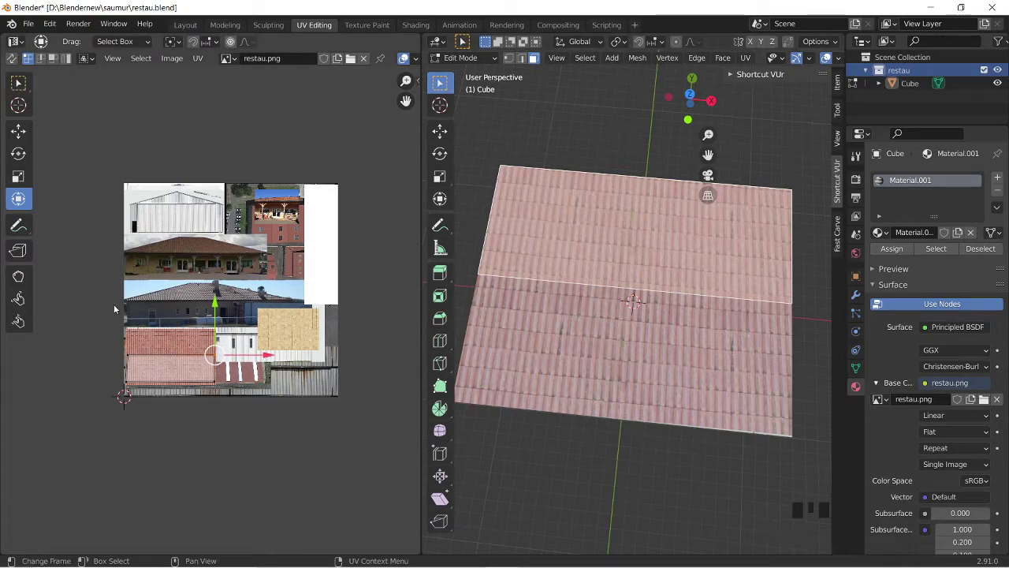
{"action": "middle_click_drag", "start_coordinate": [114, 309], "coordinate": [164, 344]}
{"action": "left_click", "coordinate": [163, 344]}
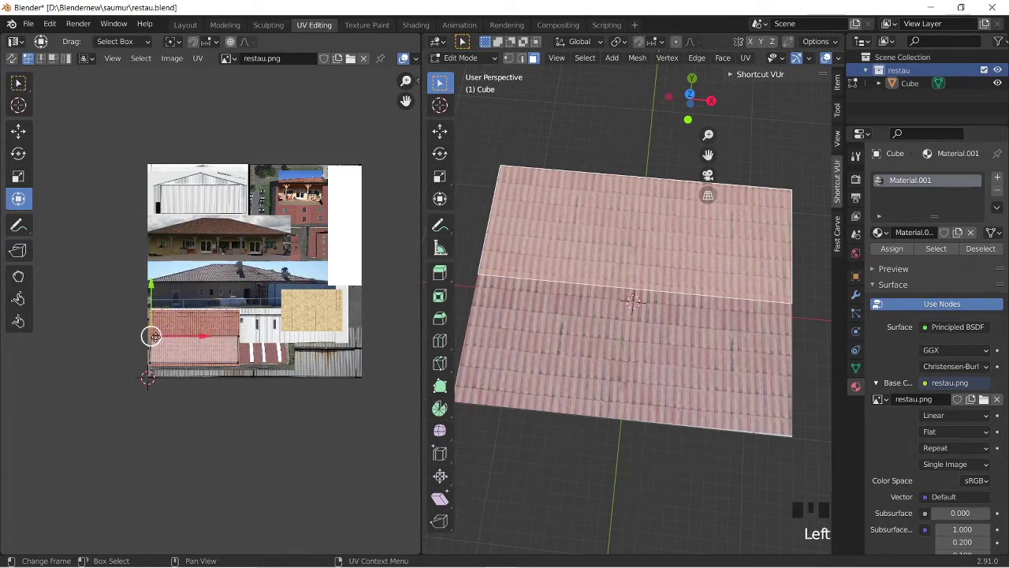
{"action": "left_click_drag", "start_coordinate": [163, 343], "coordinate": [164, 322]}
{"action": "left_click", "coordinate": [236, 337]}
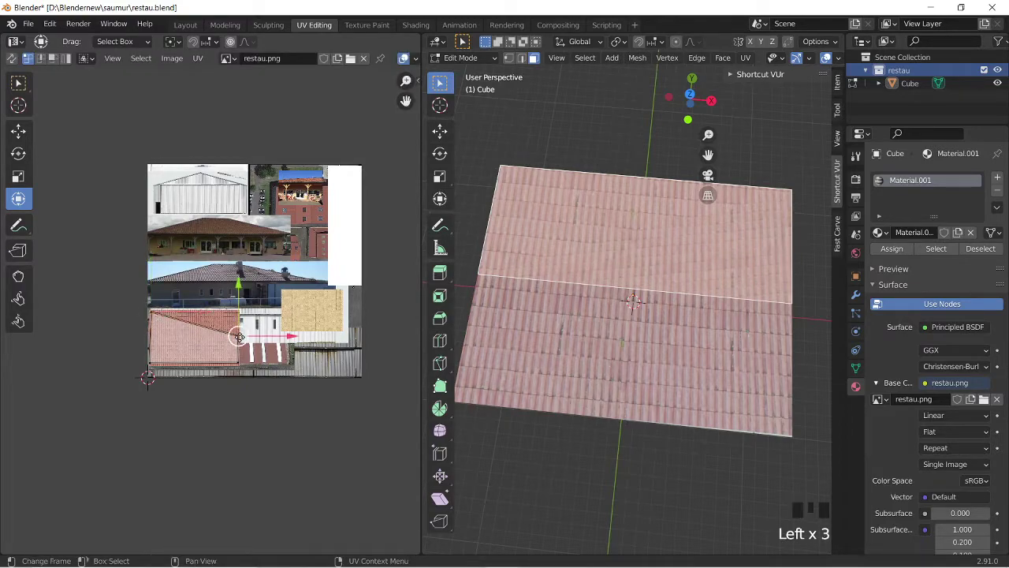
{"action": "left_click_drag", "start_coordinate": [235, 338], "coordinate": [239, 307]}
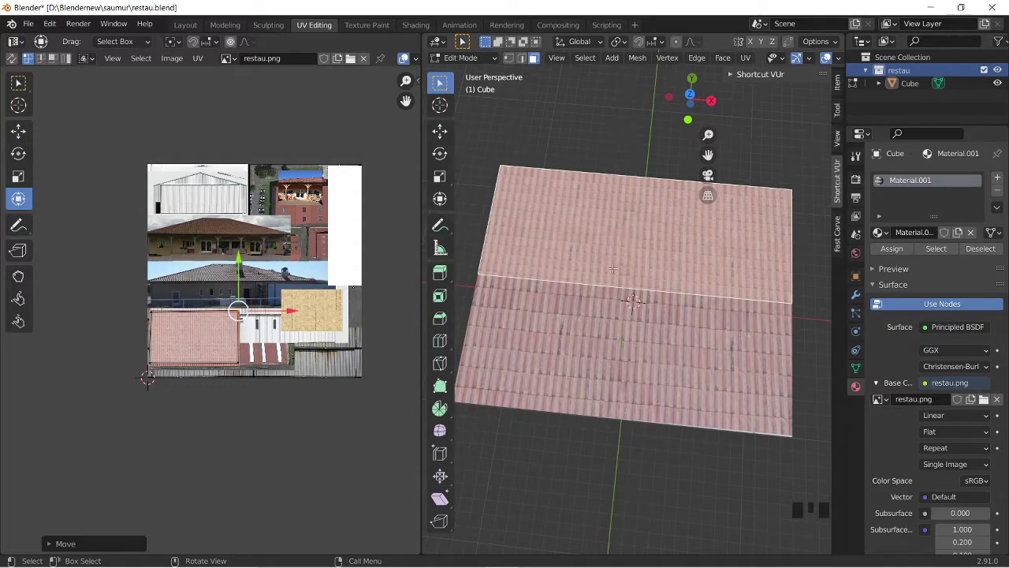
Step: Stretch the UVs of the top face's front half over the full height of the red tile area
{"action": "left_click", "coordinate": [629, 344]}
{"action": "left_click", "coordinate": [151, 333]}
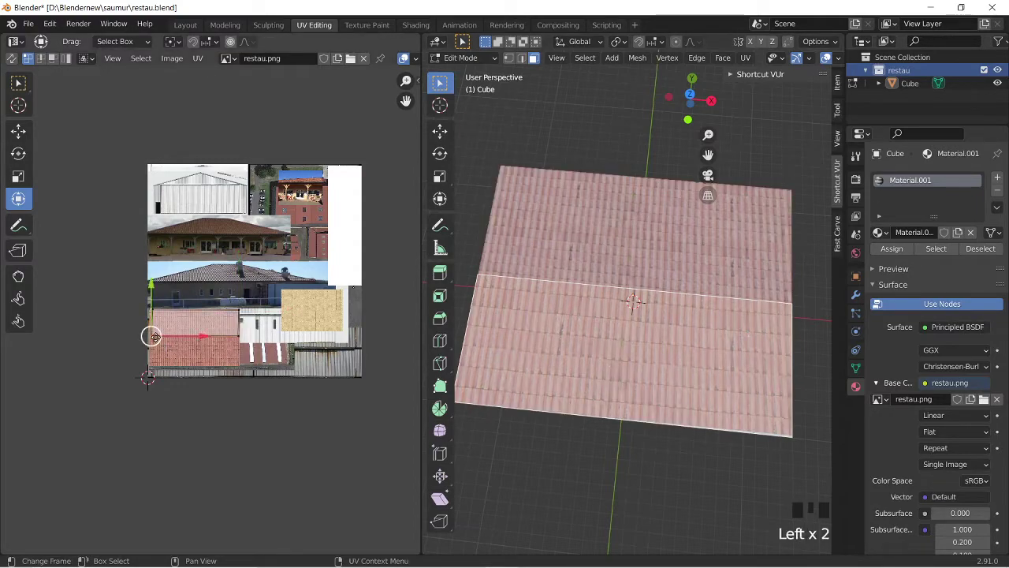
{"action": "left_click_drag", "start_coordinate": [150, 333], "coordinate": [150, 371]}
{"action": "left_click", "coordinate": [236, 339]}
{"action": "left_click_drag", "start_coordinate": [236, 341], "coordinate": [239, 363]}
Step: Check both roof halves' UVs, fine-tune the front half's lower-right UV corner on the red tile area, and deselect everything
{"action": "left_click", "coordinate": [561, 201]}
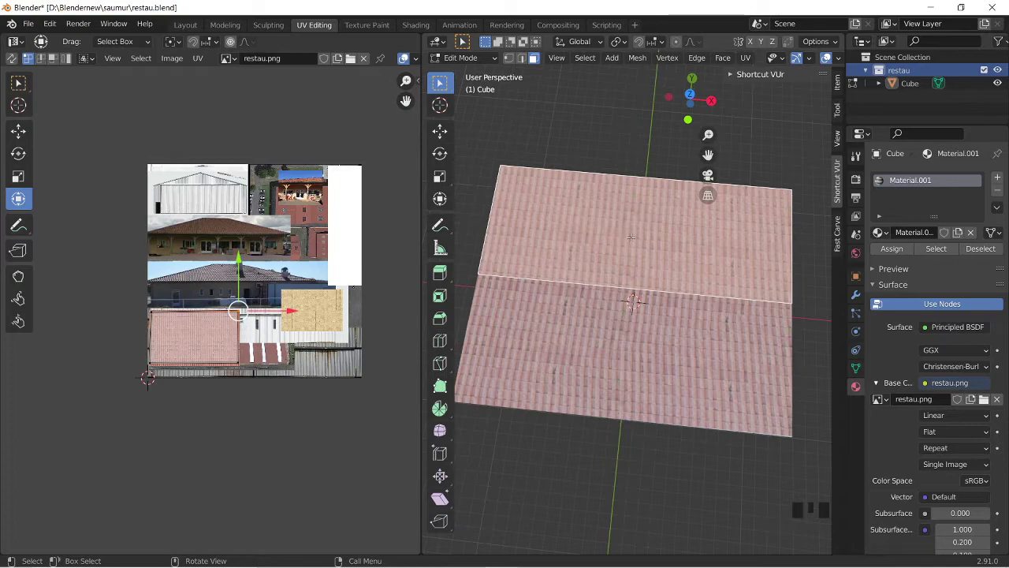
{"action": "left_click", "coordinate": [593, 326]}
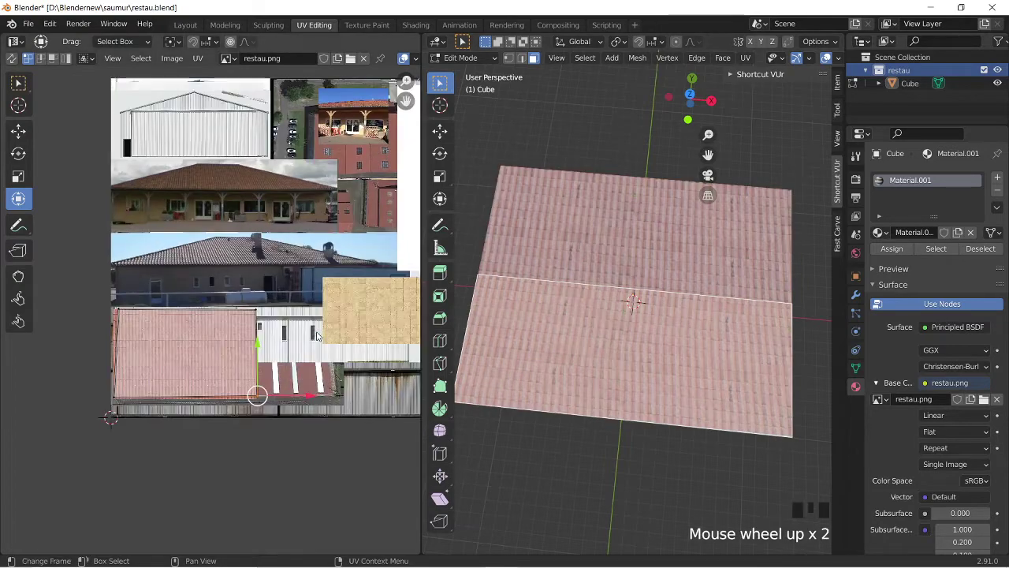
{"action": "scroll", "coordinate": [252, 370], "scroll_direction": "up", "scroll_amount": 2}
{"action": "left_click", "coordinate": [254, 371]}
{"action": "left_click", "coordinate": [255, 392]}
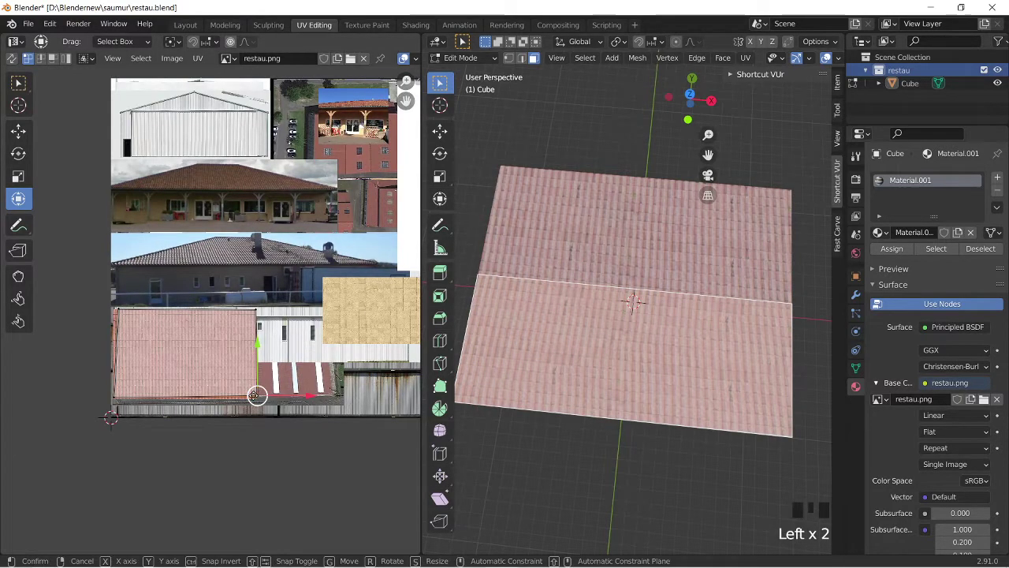
{"action": "left_click", "coordinate": [255, 392]}
{"action": "left_click", "coordinate": [580, 121]}
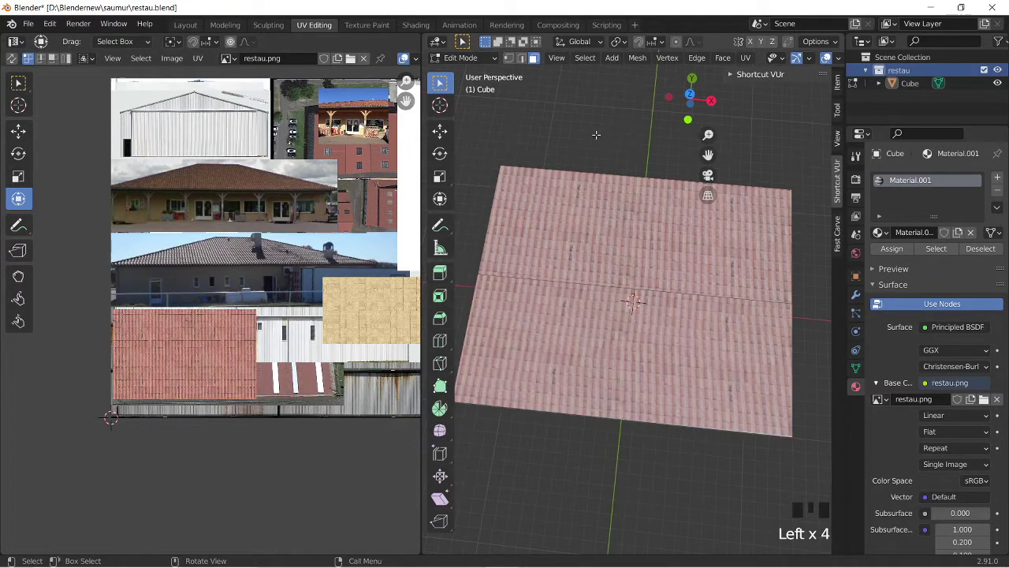
Step: Add one loop cut across the box parallel to the Y axis, slid about 0.34 off centre towards the +X end
{"action": "middle_click_drag", "start_coordinate": [596, 135], "coordinate": [588, 227]}
{"action": "scroll", "coordinate": [558, 153], "scroll_direction": "down", "scroll_amount": 2}
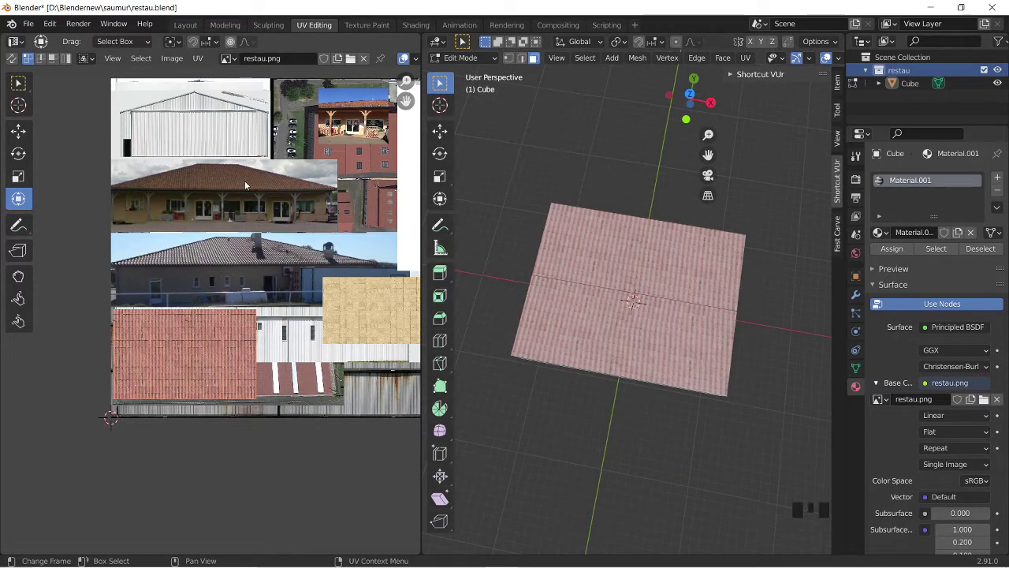
{"action": "middle_click_drag", "start_coordinate": [642, 180], "coordinate": [609, 198]}
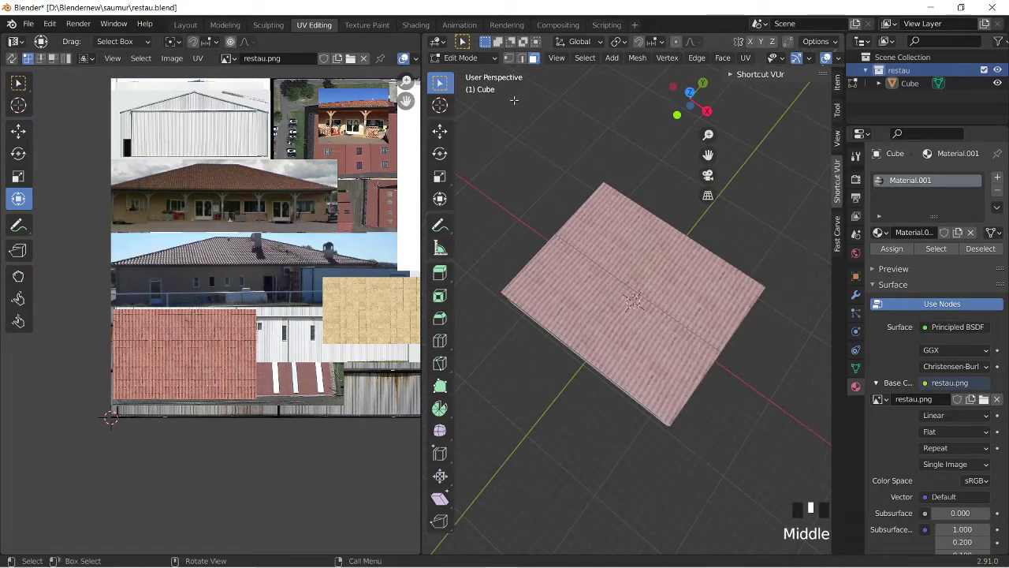
{"action": "left_click", "coordinate": [521, 59]}
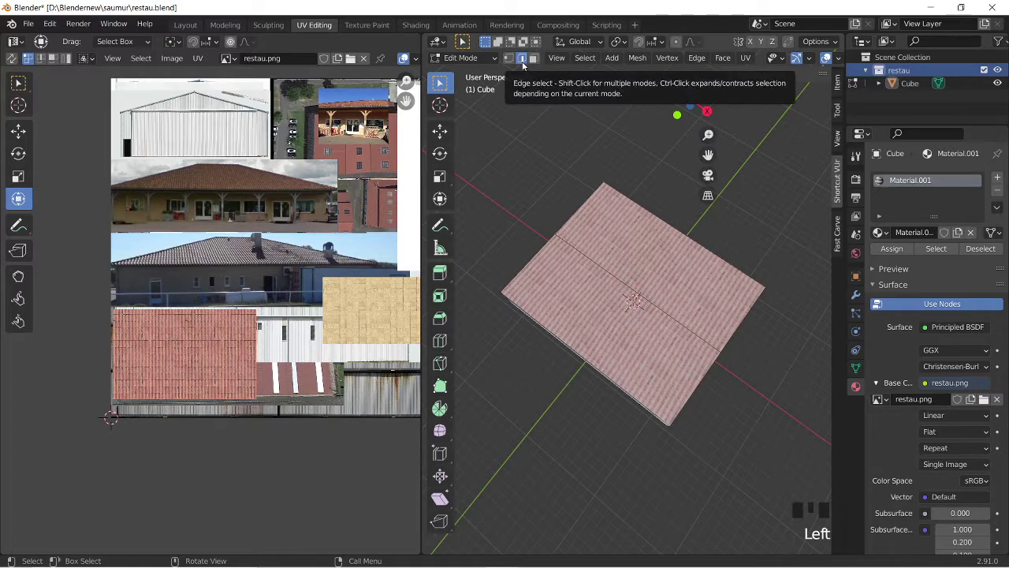
{"action": "middle_click_drag", "start_coordinate": [623, 237], "coordinate": [657, 308]}
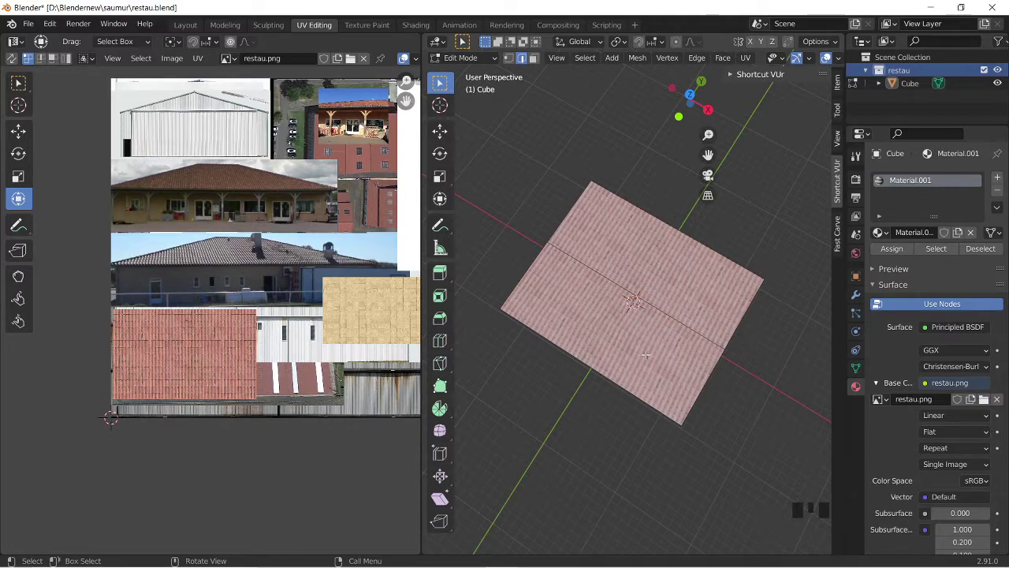
{"action": "key", "text": "ctrl+r"}
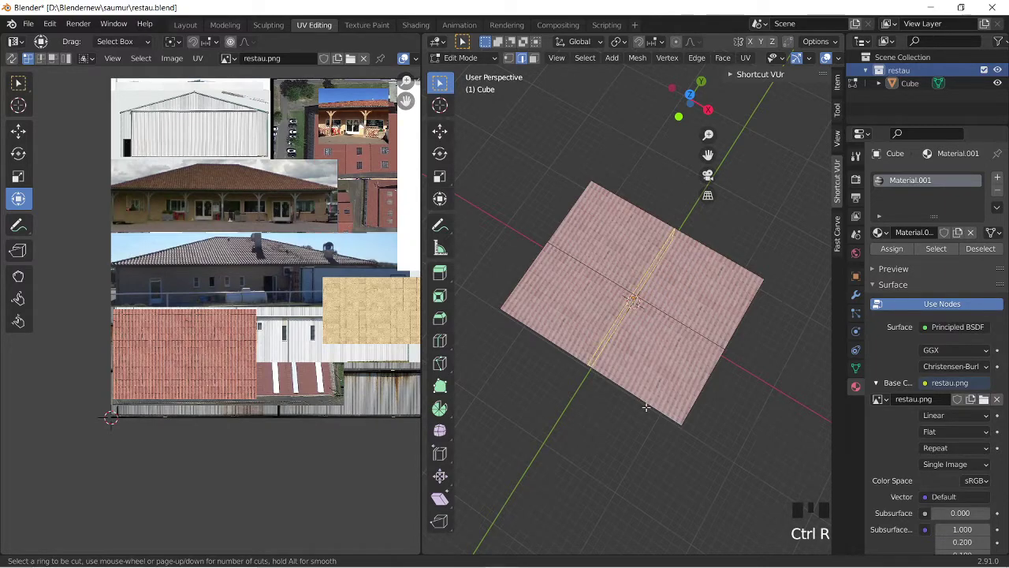
{"action": "left_click", "coordinate": [644, 400]}
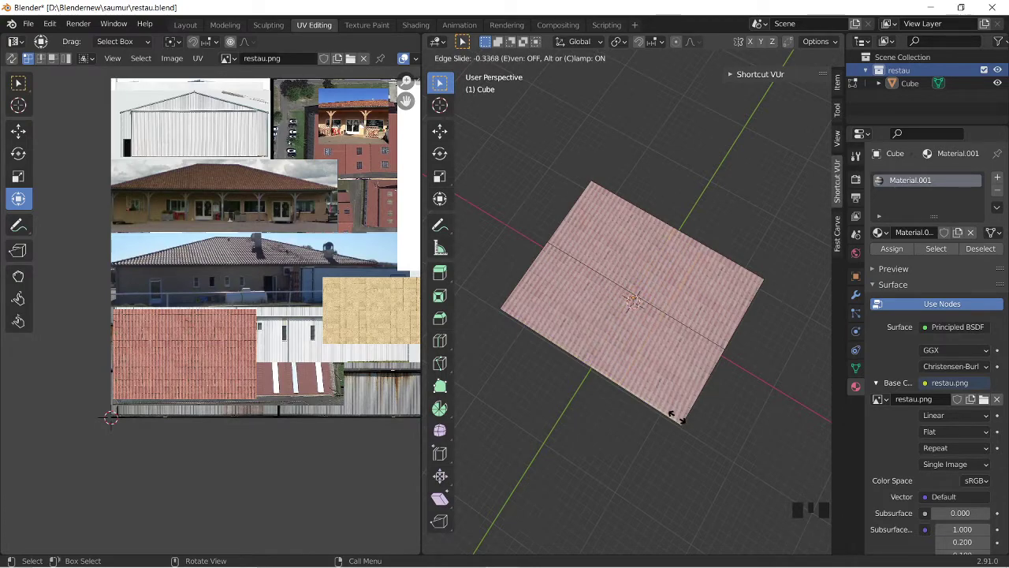
{"action": "left_click", "coordinate": [675, 413]}
{"action": "left_click", "coordinate": [675, 414]}
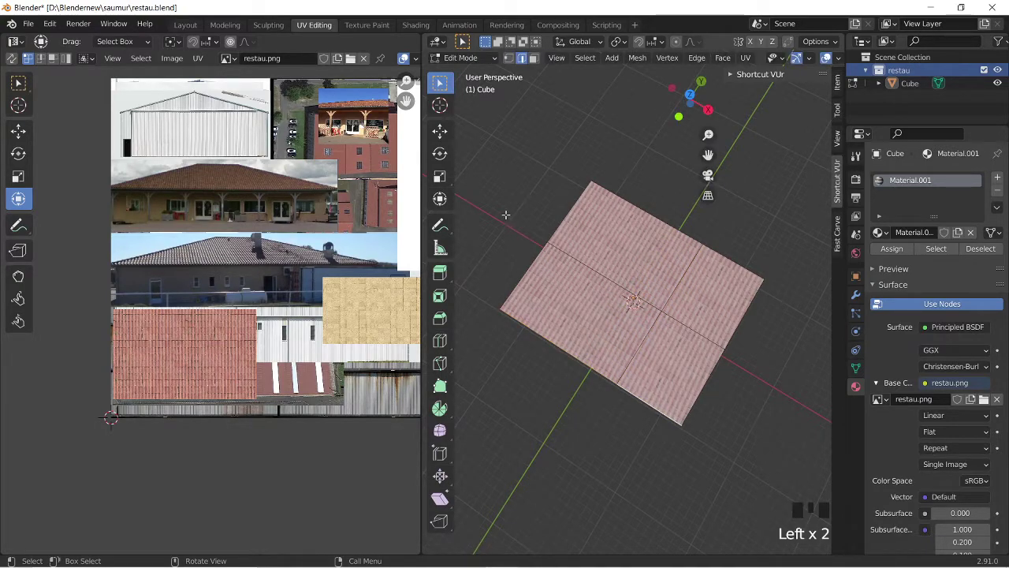
Step: Add a second crosswise loop cut between the -X end and the first one, slid about 0.35 towards the first cut
{"action": "left_click", "coordinate": [561, 248]}
{"action": "key", "text": "ctrl+r"}
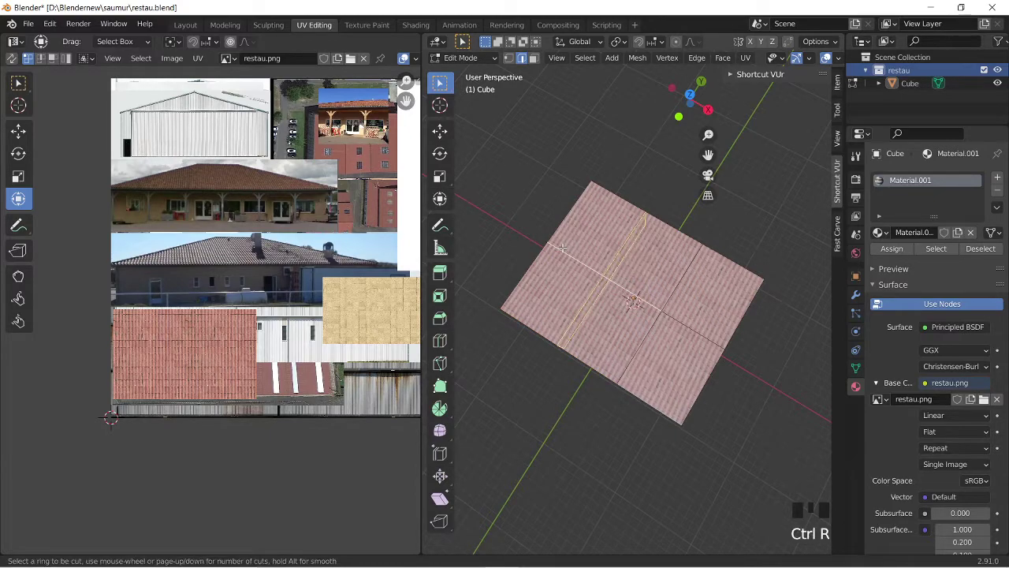
{"action": "left_click", "coordinate": [561, 248]}
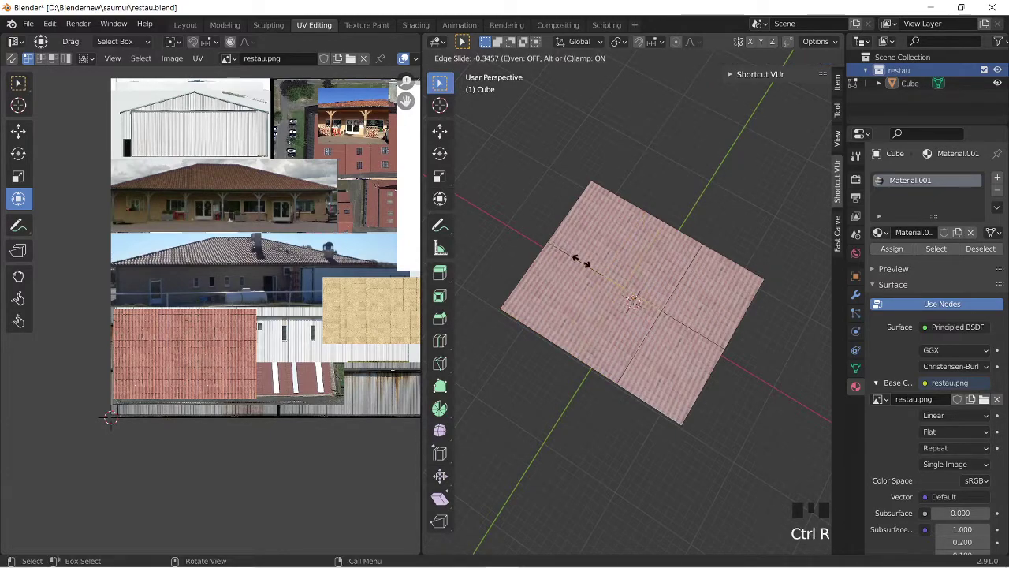
{"action": "left_click", "coordinate": [581, 261]}
{"action": "left_click", "coordinate": [581, 260]}
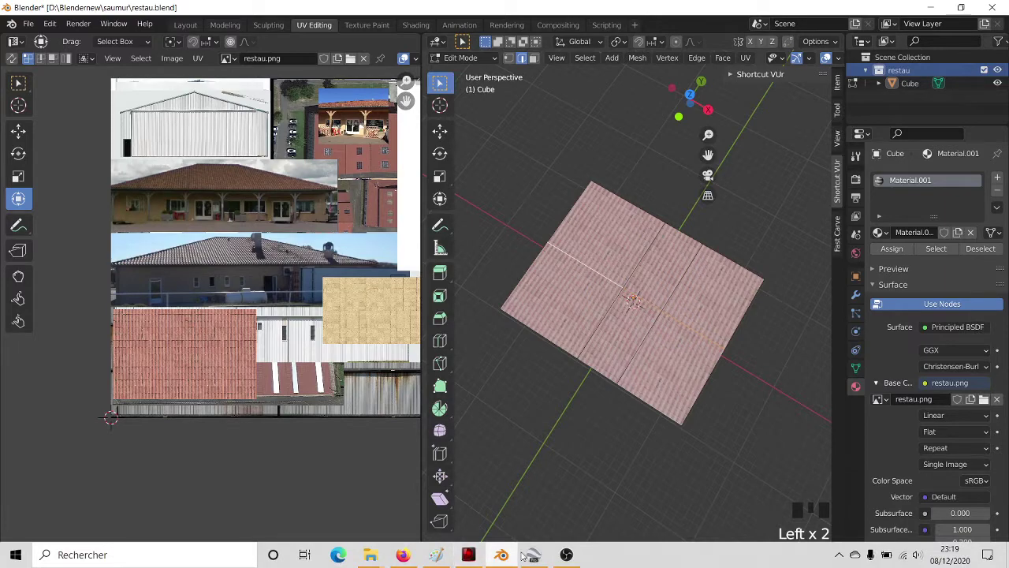
Step: Switch to Google Earth Pro to examine the restaurant roof's ridge and hip lines, and return to Blender
{"action": "left_click", "coordinate": [533, 554]}
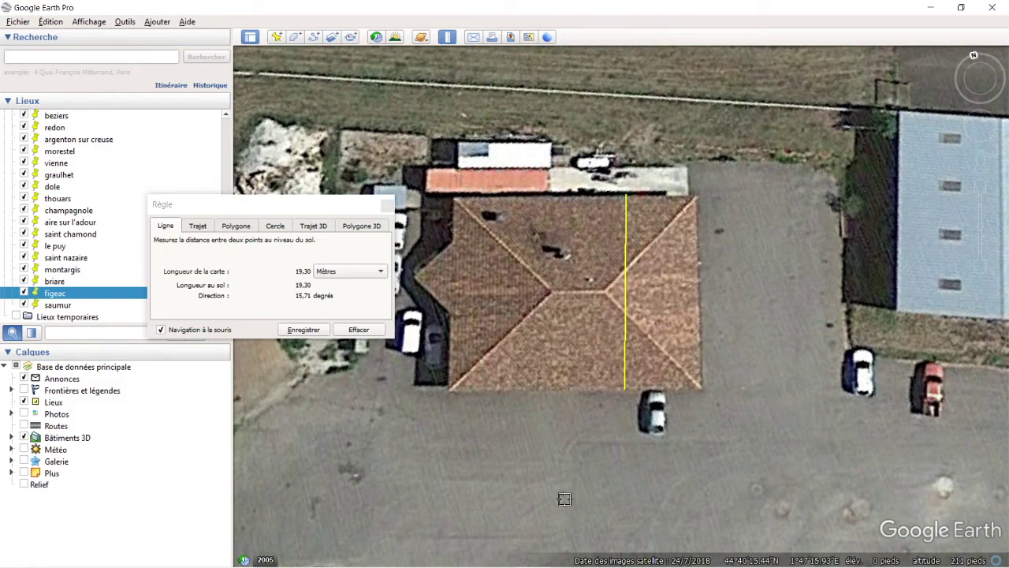
{"action": "mouse_move", "coordinate": [539, 560]}
{"action": "left_click", "coordinate": [501, 554]}
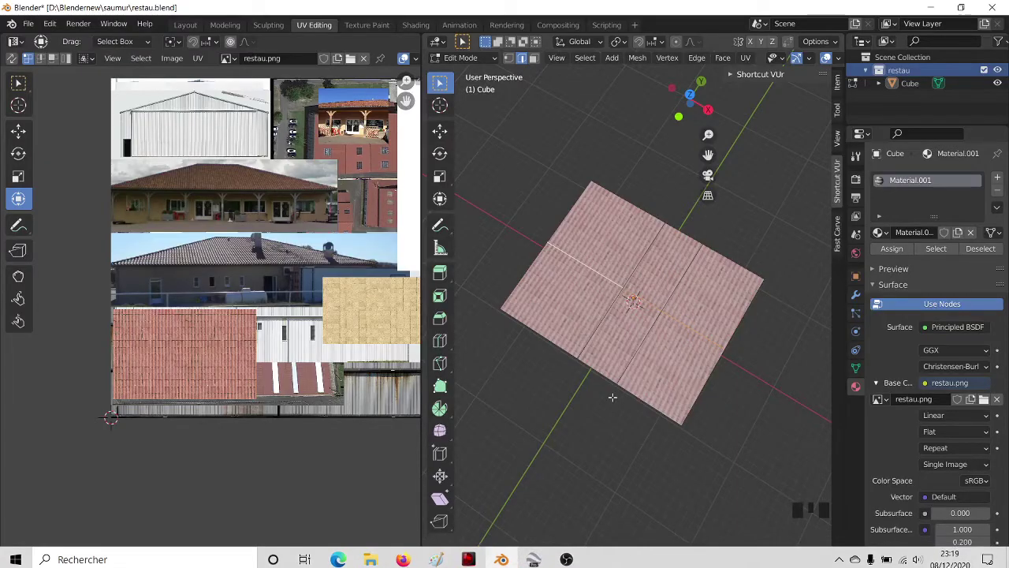
Step: Knife two diagonal hip lines from the top face's +X corners to the nearer crossing of the centre line and crosswise cut
{"action": "middle_click_drag", "start_coordinate": [502, 203], "coordinate": [527, 194]}
{"action": "scroll", "coordinate": [491, 187], "scroll_direction": "up", "scroll_amount": 2}
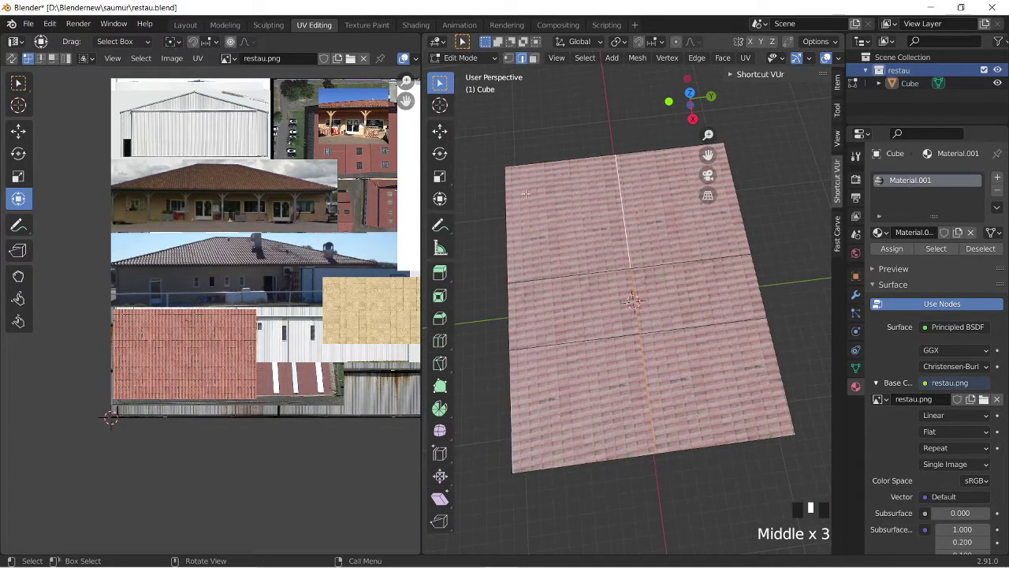
{"action": "left_click", "coordinate": [440, 362]}
{"action": "left_click", "coordinate": [513, 471]}
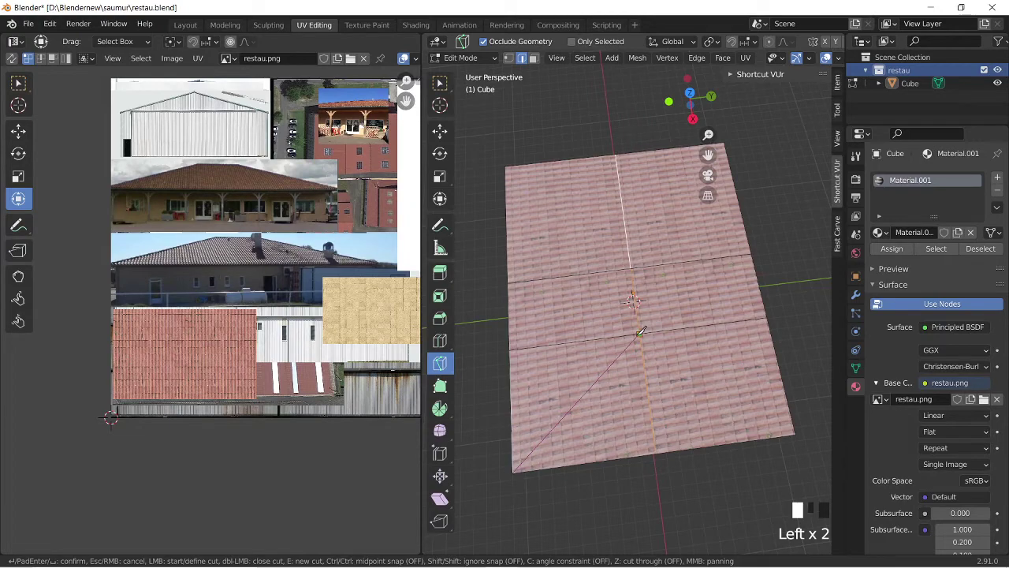
{"action": "key", "text": "Escape"}
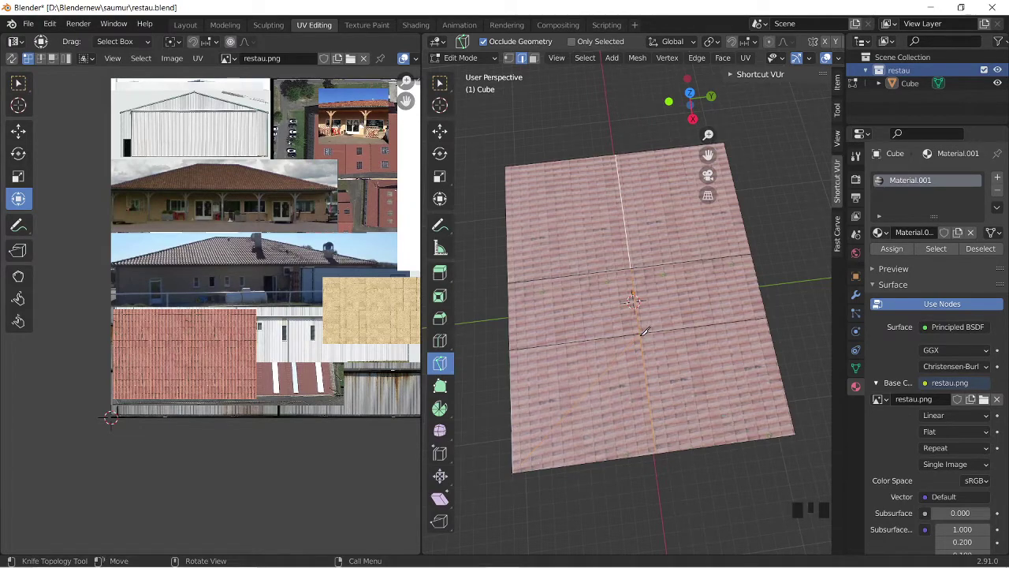
{"action": "left_click", "coordinate": [633, 300]}
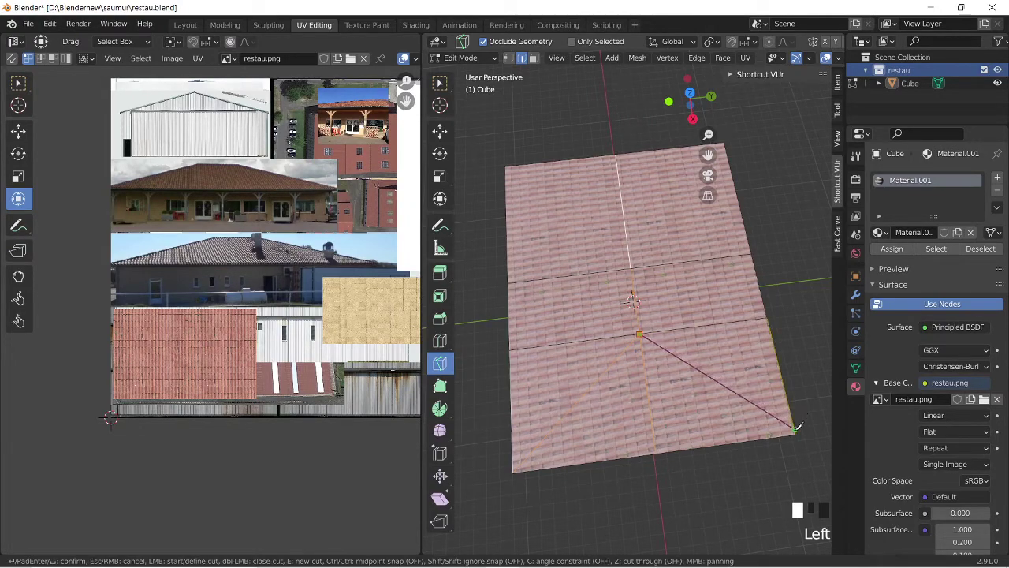
{"action": "key", "text": "Escape"}
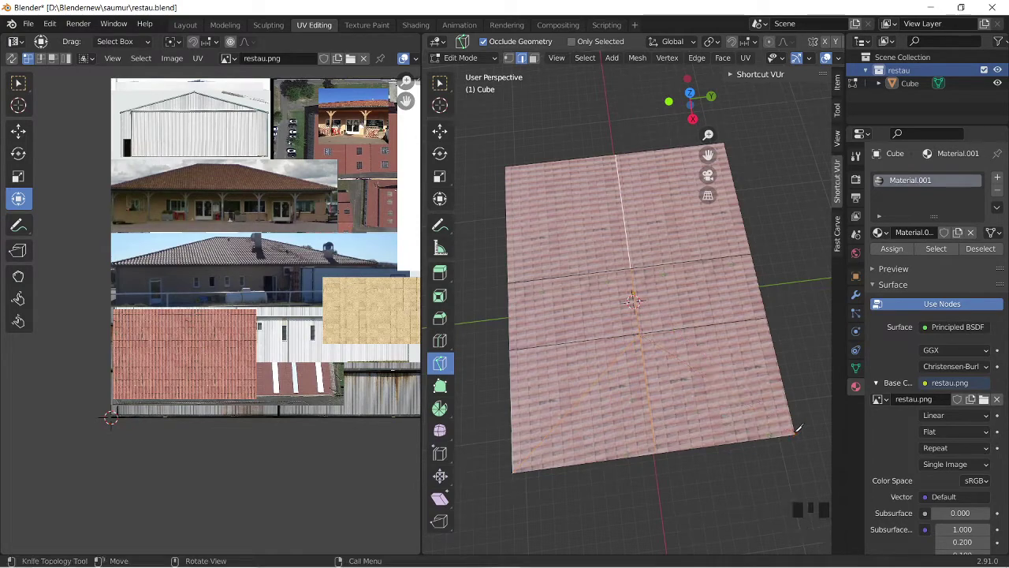
Step: Knife two diagonal hip lines from the top face's -X corners to their nearer centre-line crossing, and return to box selection
{"action": "left_click", "coordinate": [506, 164]}
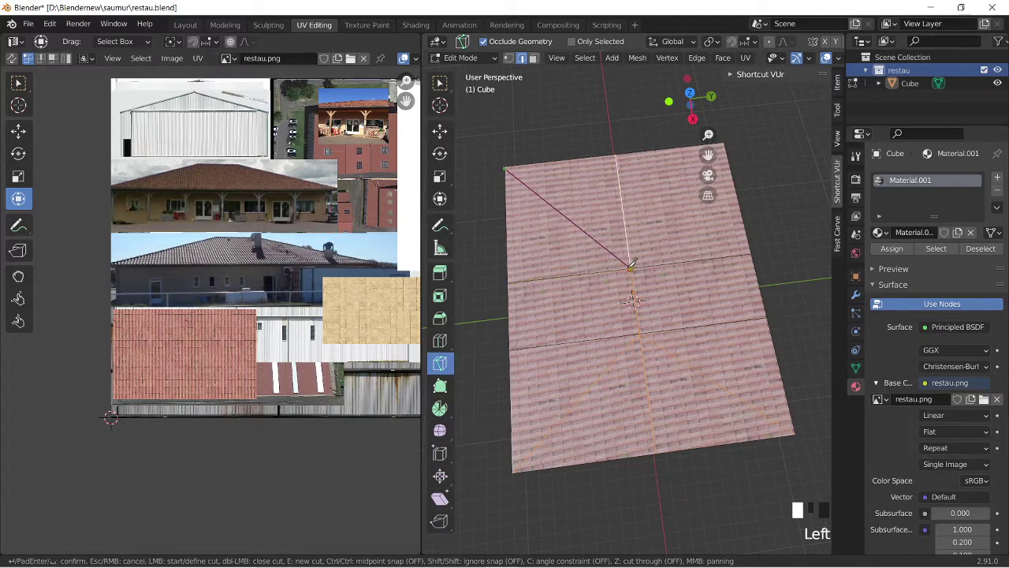
{"action": "key", "text": "Escape"}
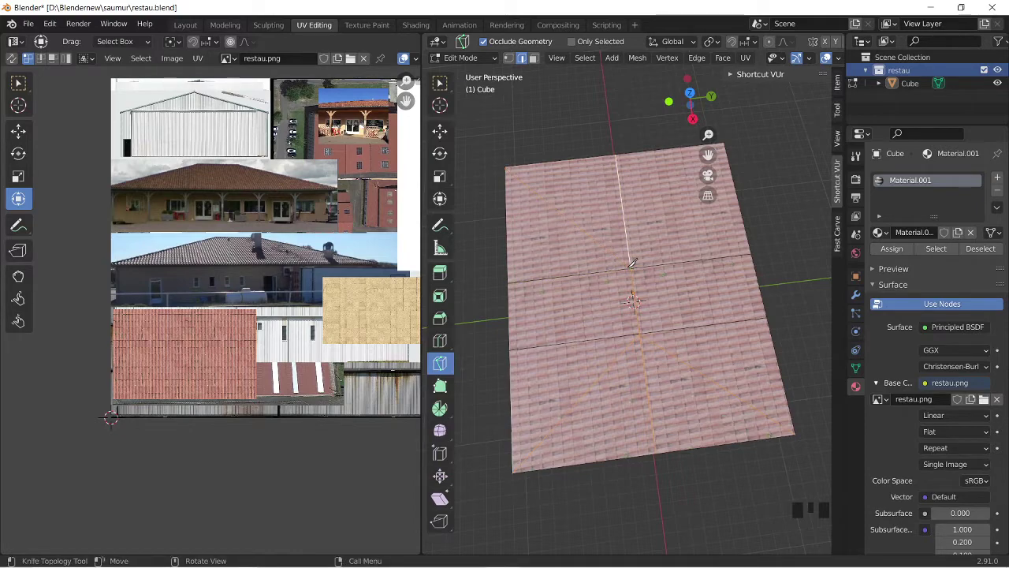
{"action": "left_click", "coordinate": [630, 268]}
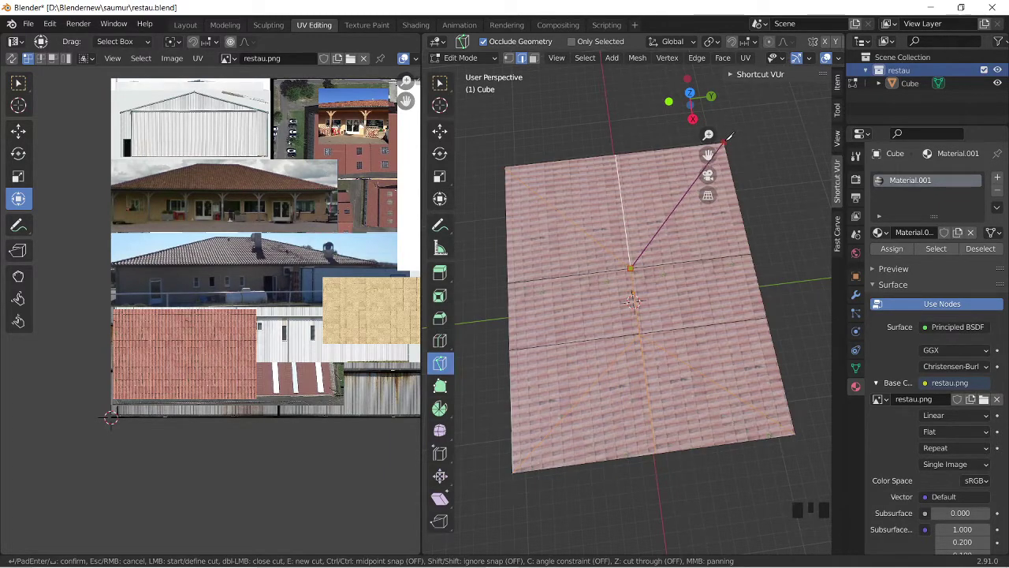
{"action": "left_click", "coordinate": [726, 140]}
{"action": "key", "text": "Return"}
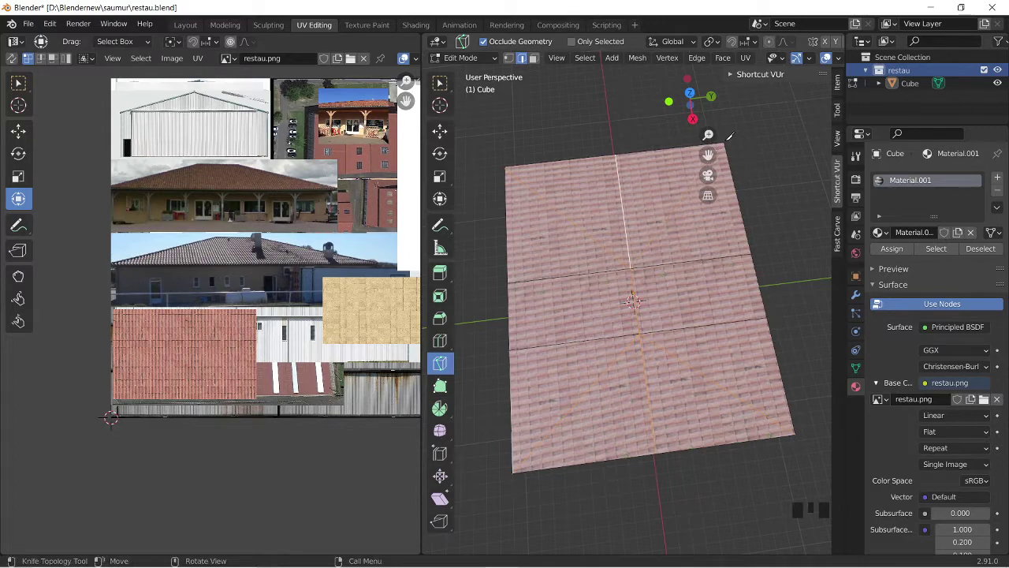
{"action": "left_click", "coordinate": [446, 86]}
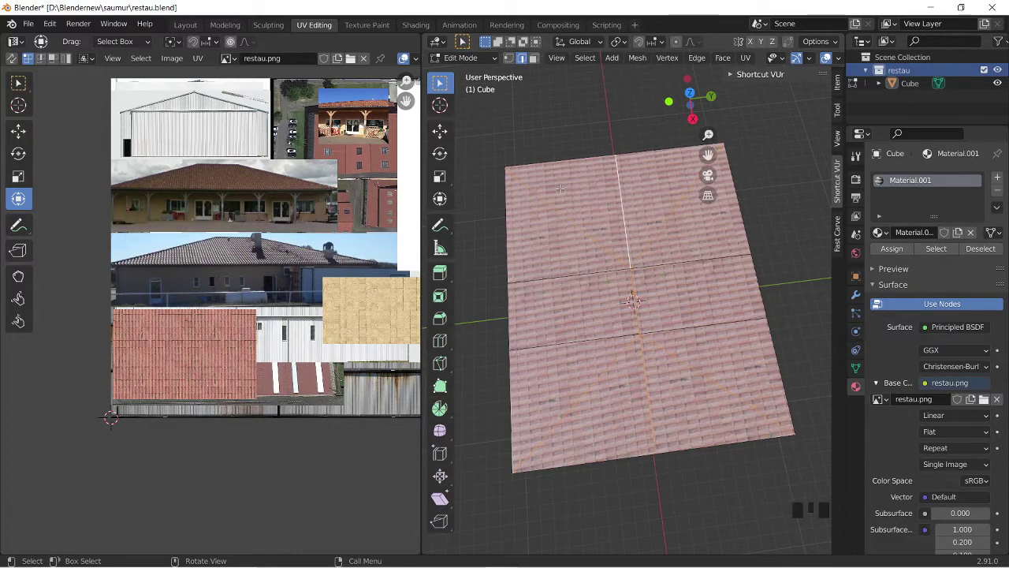
Step: Select all three edges of the roof's centre line and raise them about 2.8 m along global Z
{"action": "middle_click_drag", "start_coordinate": [559, 188], "coordinate": [474, 289]}
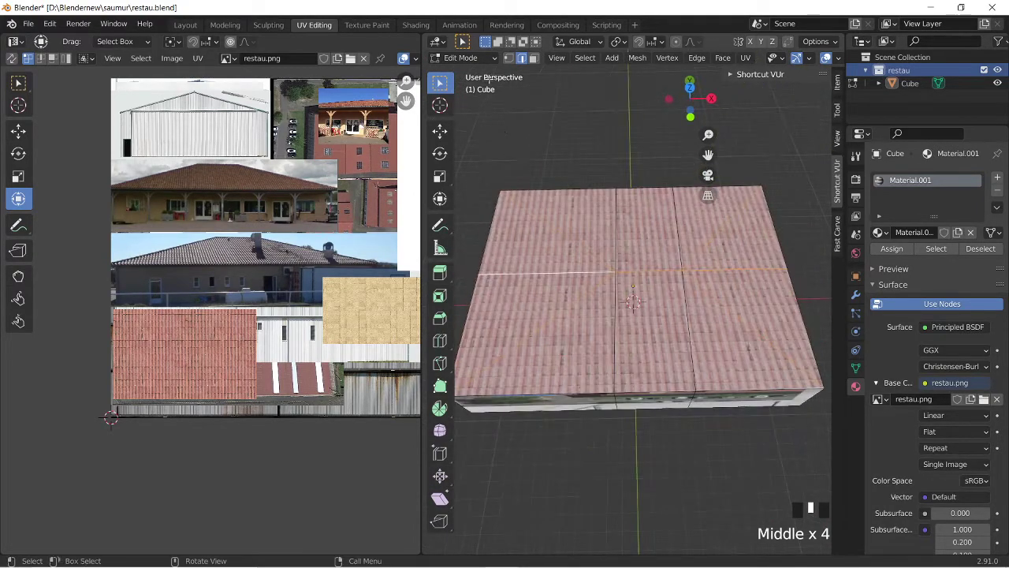
{"action": "left_click", "coordinate": [520, 59]}
{"action": "left_click", "coordinate": [537, 270]}
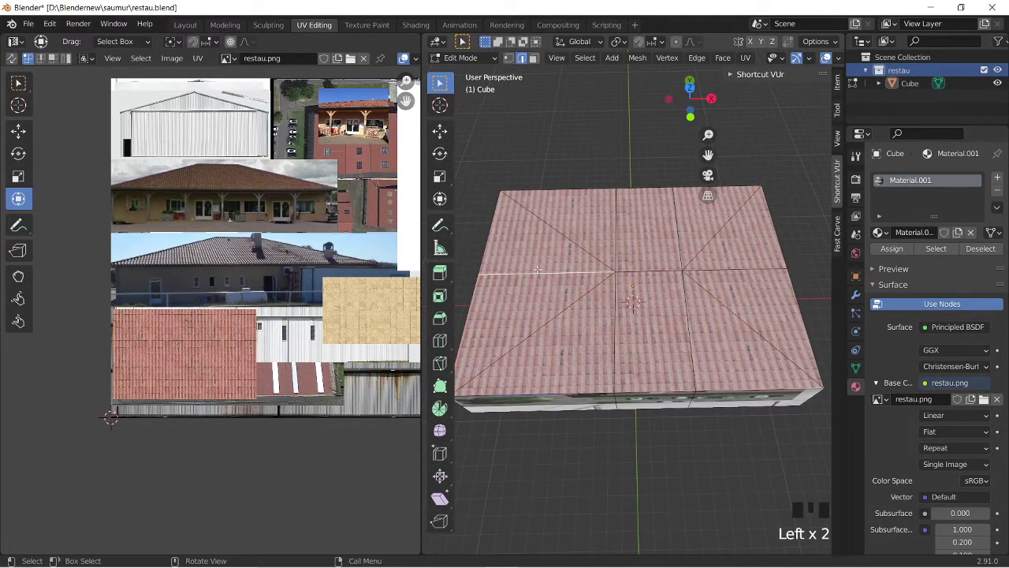
{"action": "left_click", "coordinate": [535, 274]}
{"action": "left_click", "coordinate": [521, 67]}
{"action": "left_click", "coordinate": [633, 274], "text": "shift"}
{"action": "left_click", "coordinate": [700, 273], "text": "shift"}
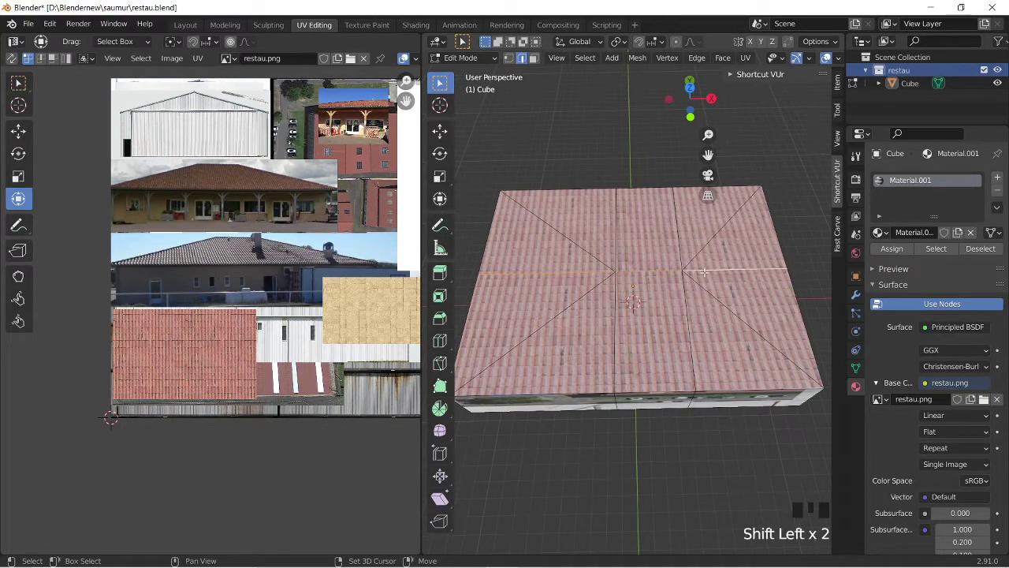
{"action": "key", "text": "g"}
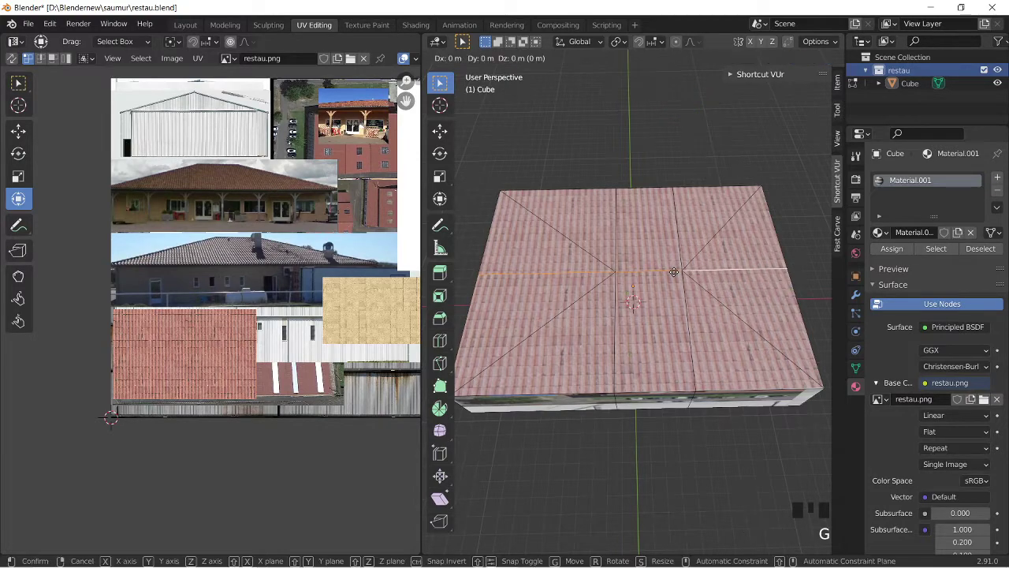
{"action": "key", "text": "z"}
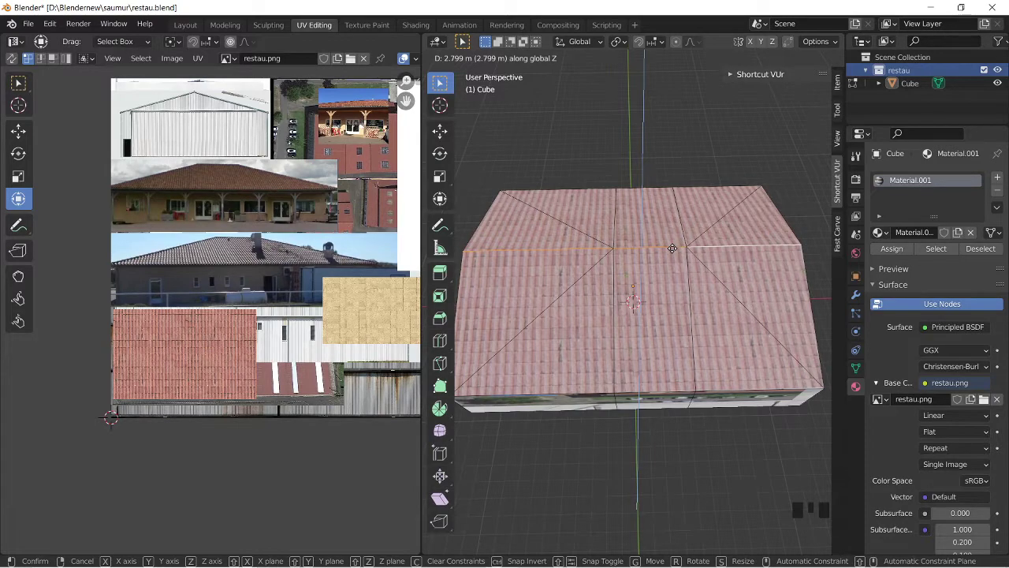
{"action": "left_click", "coordinate": [671, 249]}
{"action": "middle_click_drag", "start_coordinate": [672, 248], "coordinate": [565, 190]}
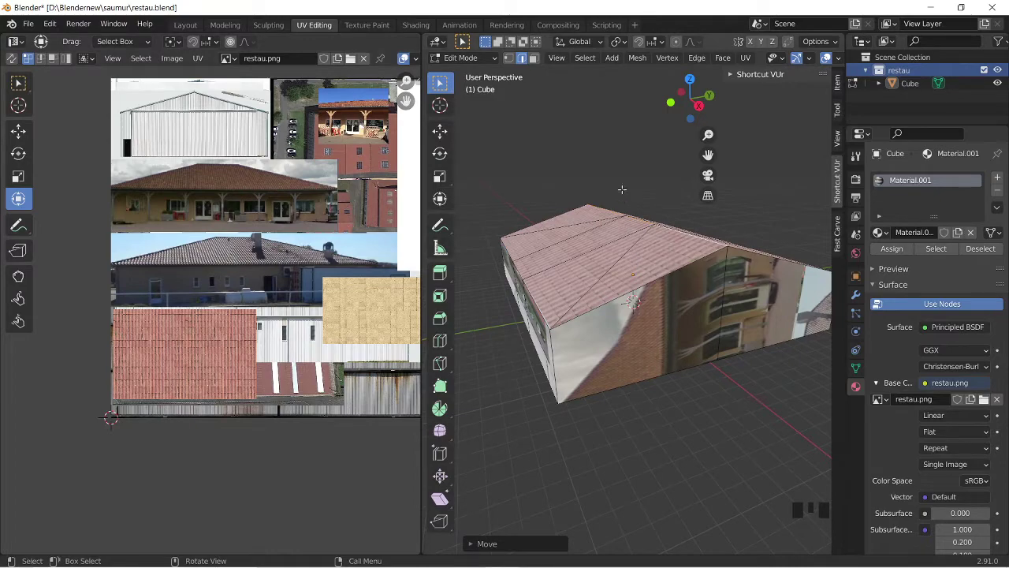
{"action": "middle_click_drag", "start_coordinate": [629, 176], "coordinate": [590, 212]}
{"action": "left_click", "coordinate": [561, 134]}
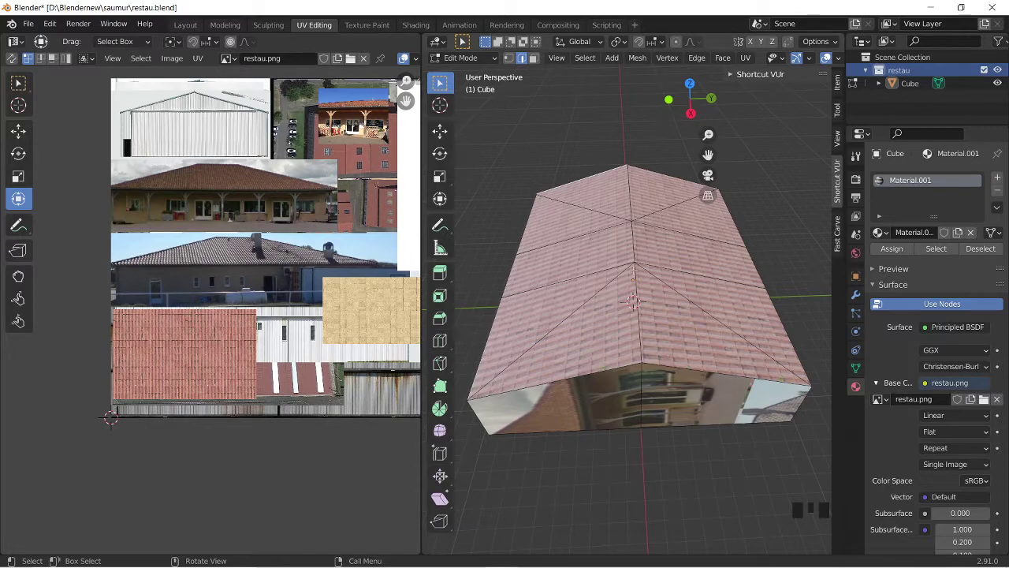
Step: In vertex selection mode, lower the +X end vertex of the roof's centre line along global Z to eave level
{"action": "left_click", "coordinate": [509, 60]}
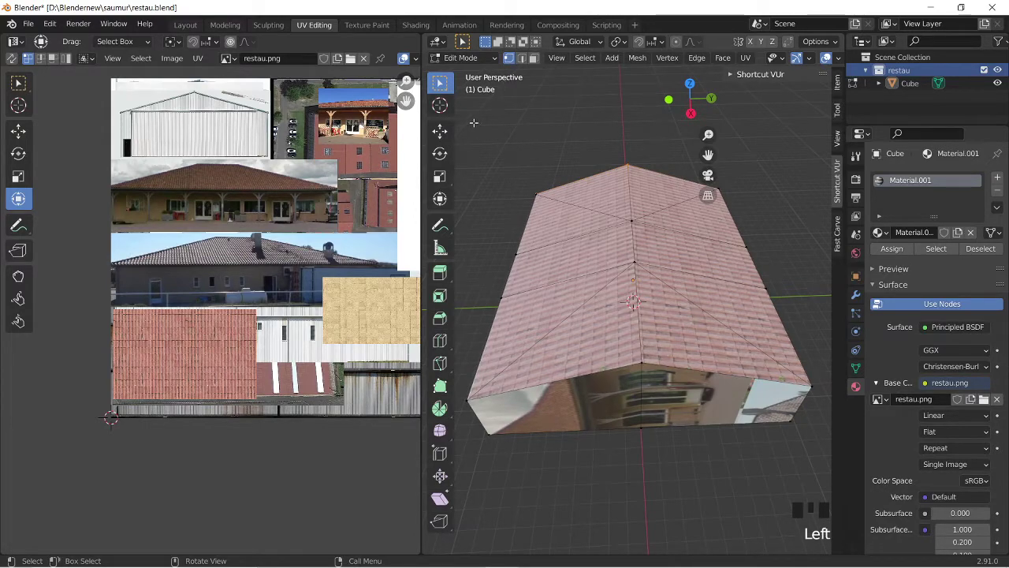
{"action": "middle_click_drag", "start_coordinate": [550, 203], "coordinate": [558, 168]}
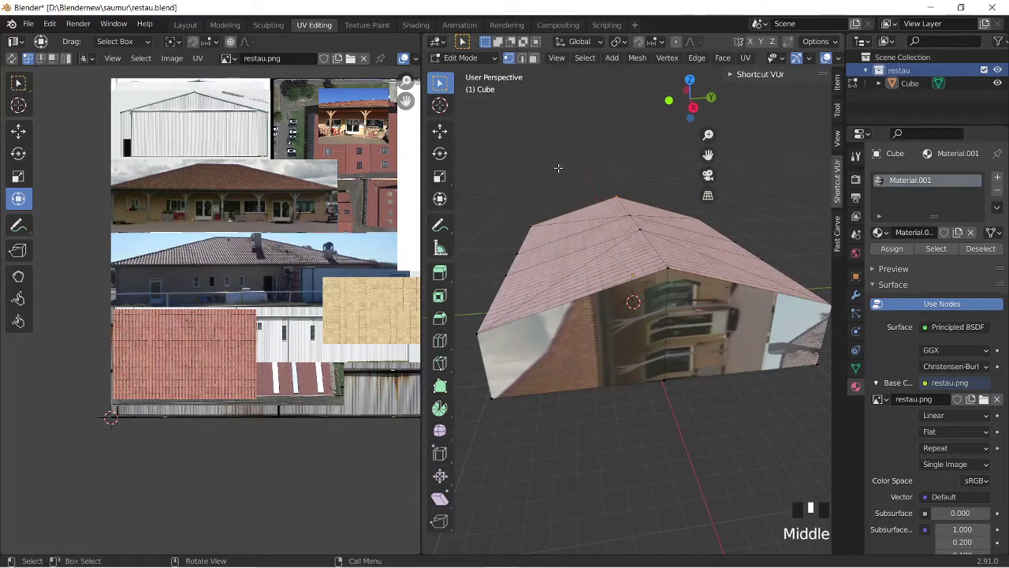
{"action": "left_click", "coordinate": [667, 269]}
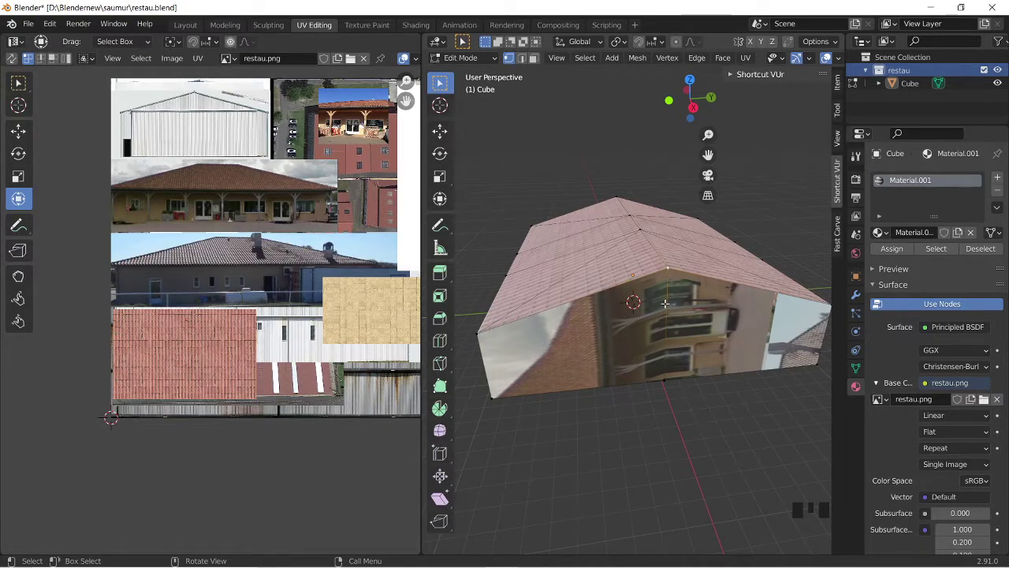
{"action": "key", "text": "g"}
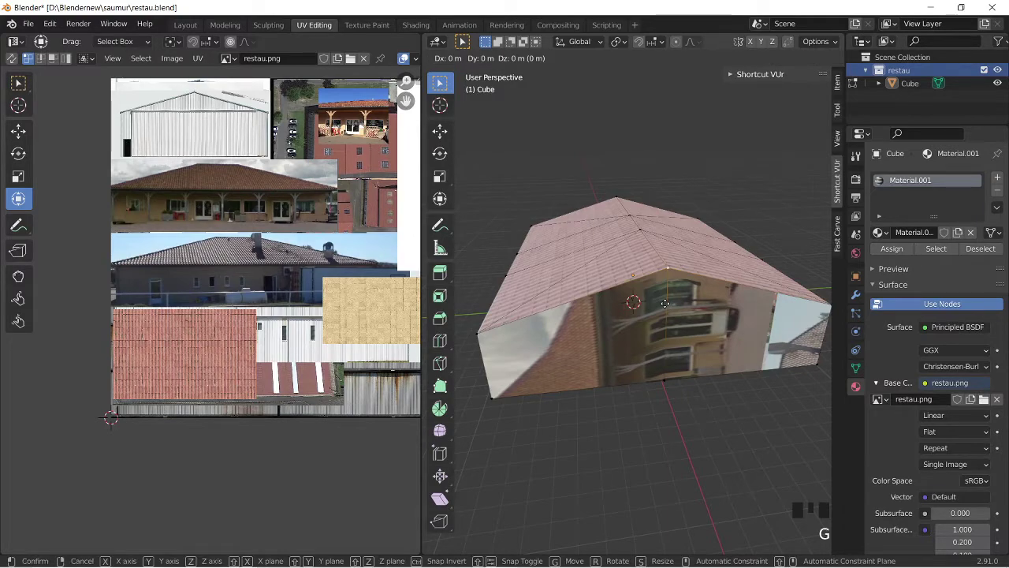
{"action": "key", "text": "z"}
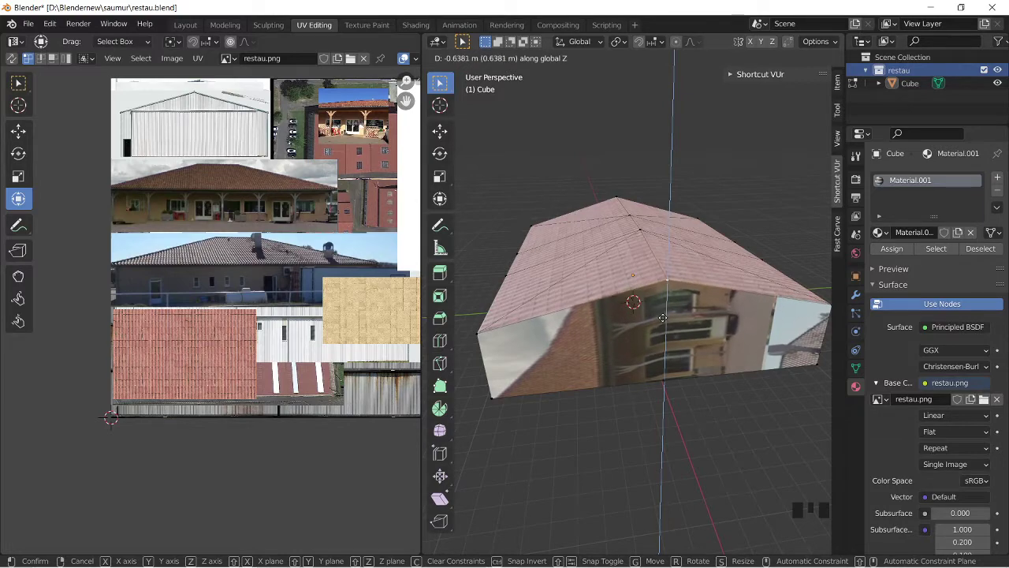
{"action": "mouse_move", "coordinate": [660, 337]}
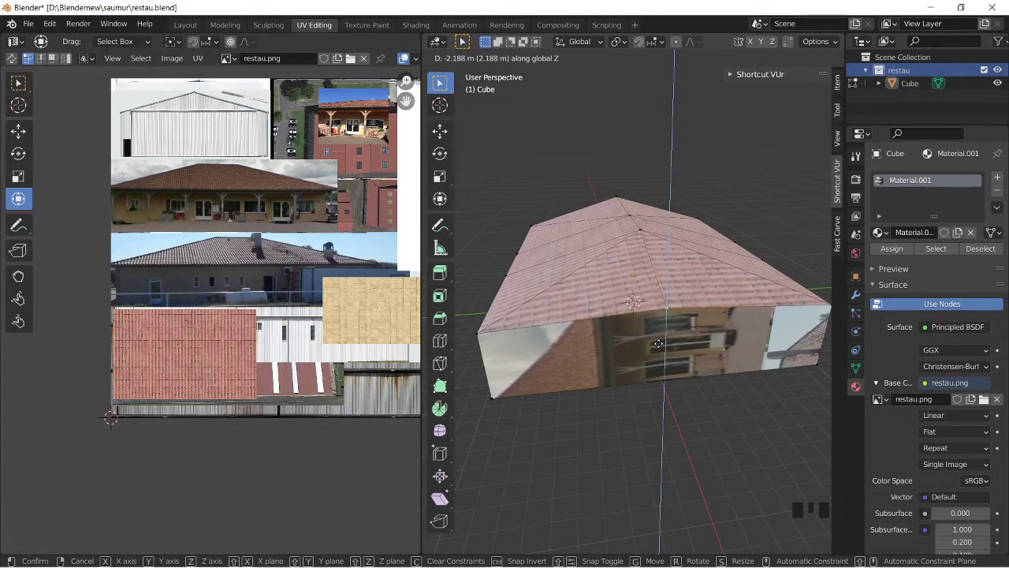
{"action": "left_click", "coordinate": [656, 349]}
Step: Lower the -X end vertex of the roof's centre line about 2.5 m along global Z to eave level
{"action": "middle_click_drag", "start_coordinate": [656, 349], "coordinate": [646, 271]}
{"action": "left_click", "coordinate": [605, 270]}
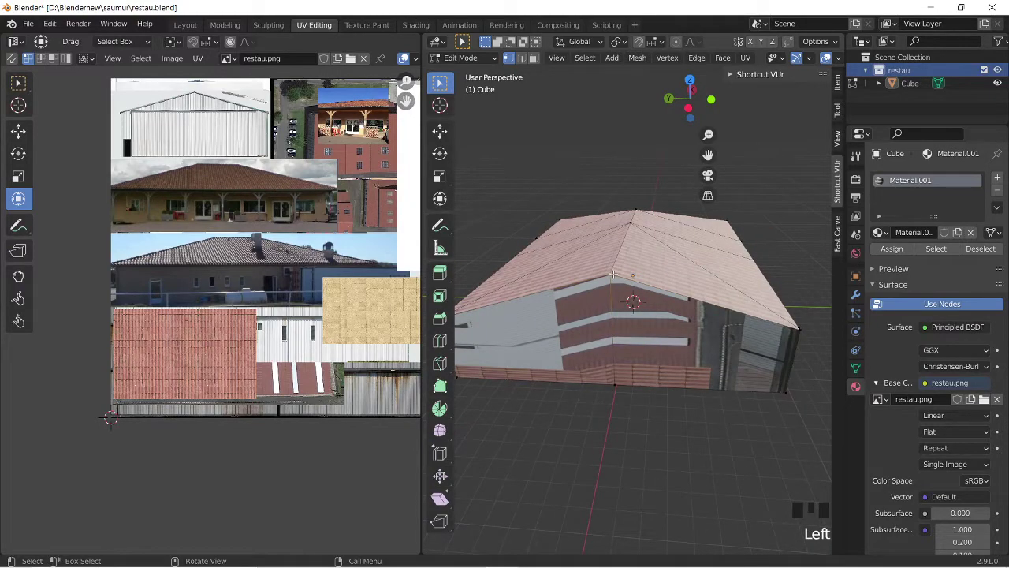
{"action": "key", "text": "g"}
{"action": "key", "text": "z"}
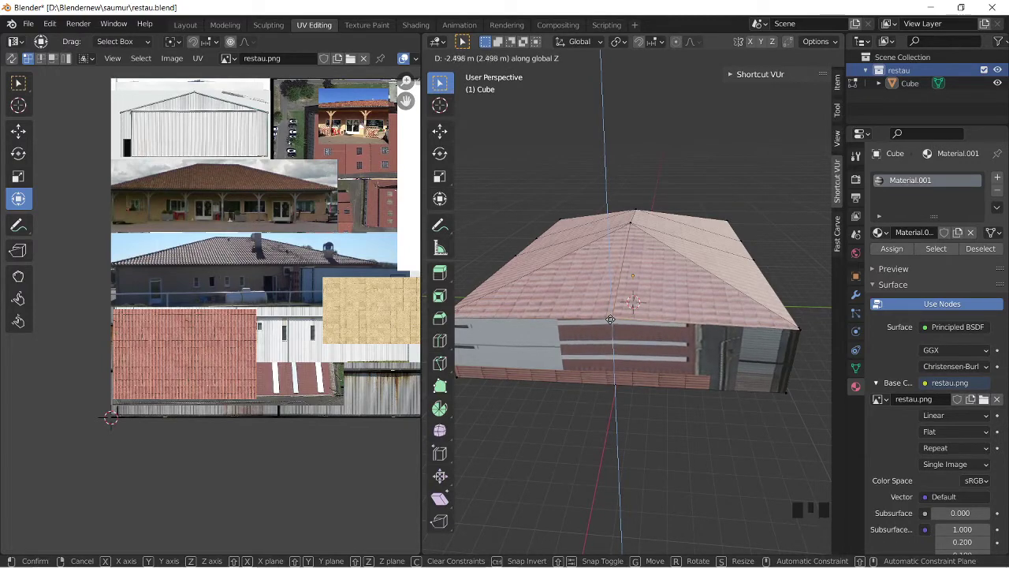
{"action": "left_click", "coordinate": [610, 319]}
{"action": "left_click", "coordinate": [580, 193]}
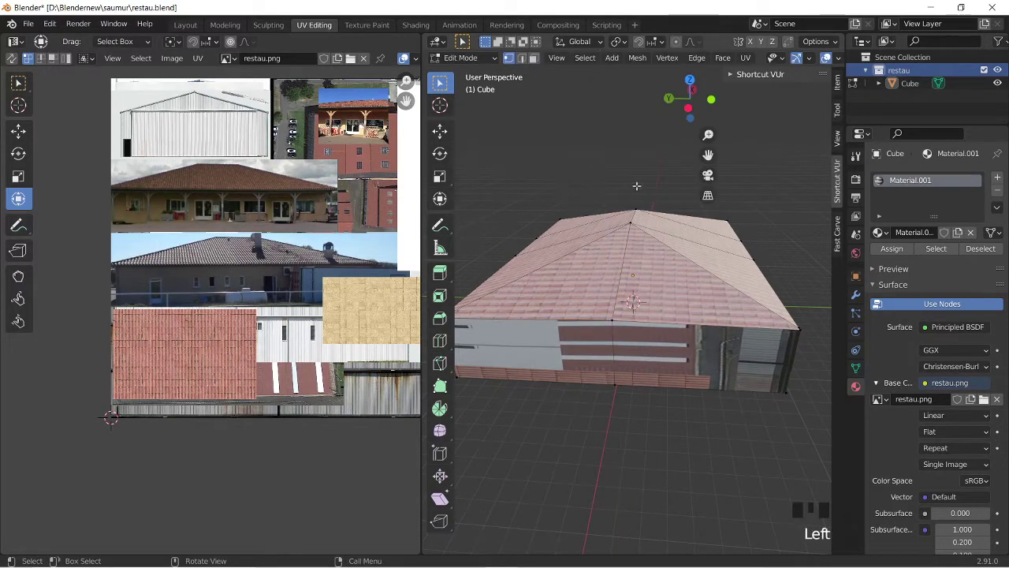
{"action": "middle_click_drag", "start_coordinate": [633, 185], "coordinate": [489, 323]}
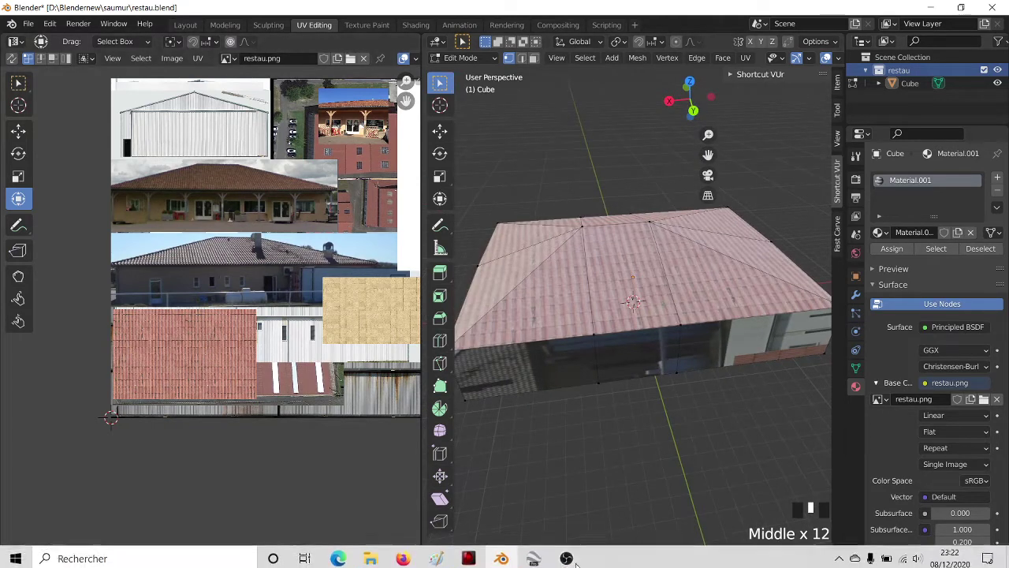
Step: Compare the roof with the restaurant's aerial view in Google Earth Pro, examining its pointed end, and return to Blender
{"action": "left_click", "coordinate": [533, 555]}
{"action": "left_click", "coordinate": [533, 555]}
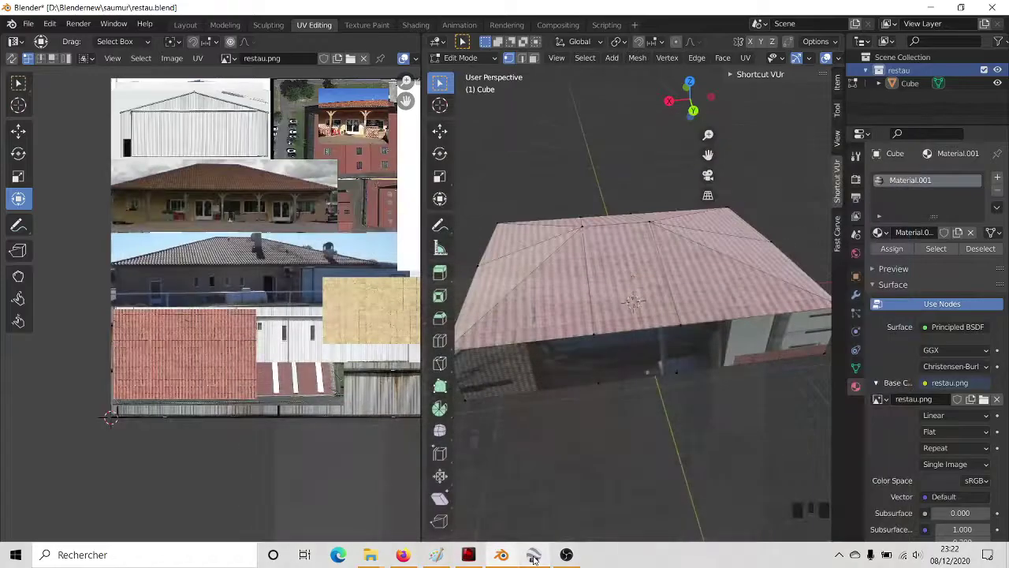
{"action": "left_click", "coordinate": [533, 555]}
{"action": "left_click", "coordinate": [533, 555]}
{"action": "left_click", "coordinate": [533, 555]}
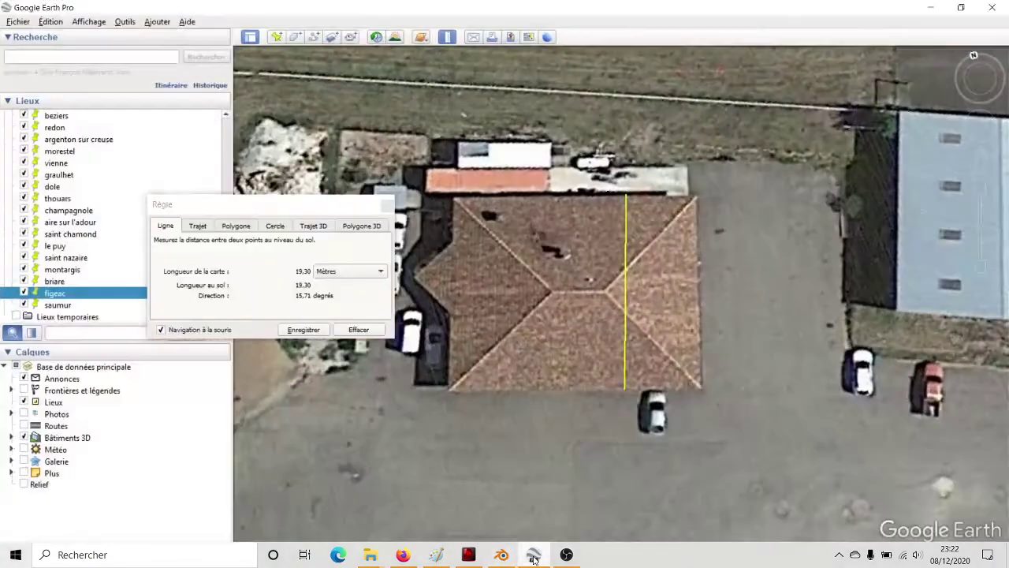
{"action": "left_click", "coordinate": [533, 555]}
{"action": "middle_click", "coordinate": [580, 390]}
{"action": "middle_click_drag", "start_coordinate": [580, 390], "coordinate": [513, 454]}
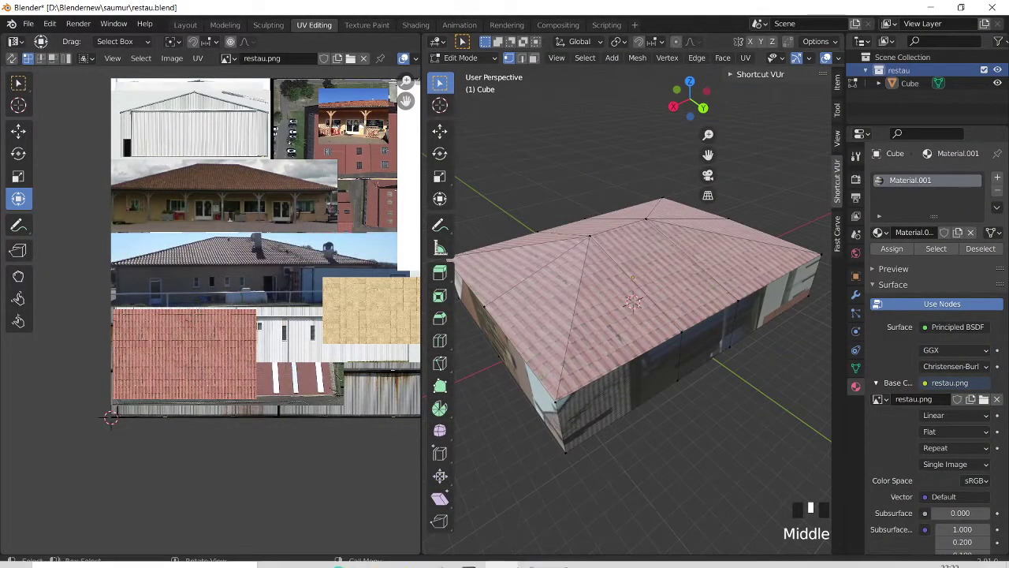
{"action": "left_click", "coordinate": [533, 555]}
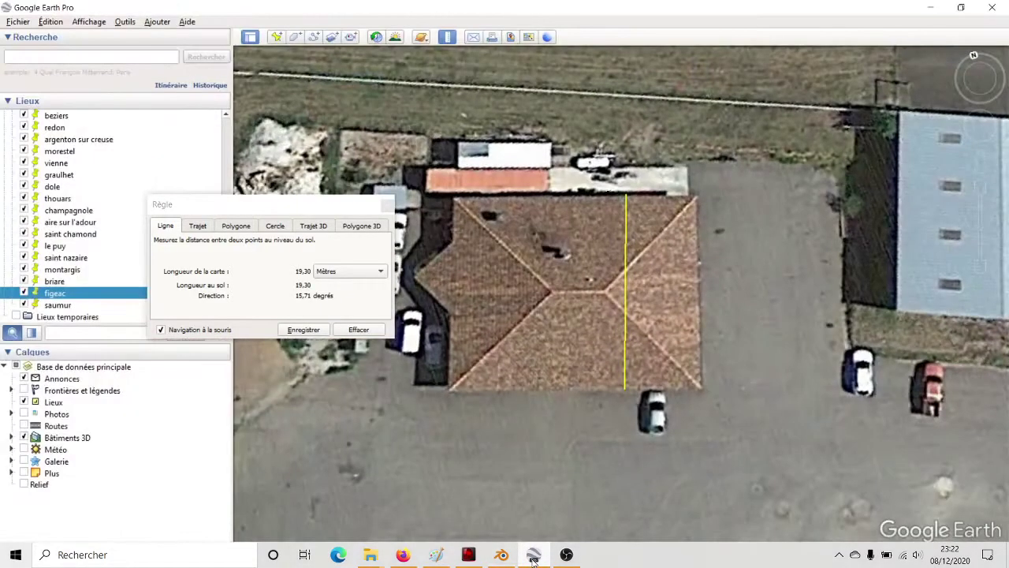
{"action": "left_click", "coordinate": [532, 555]}
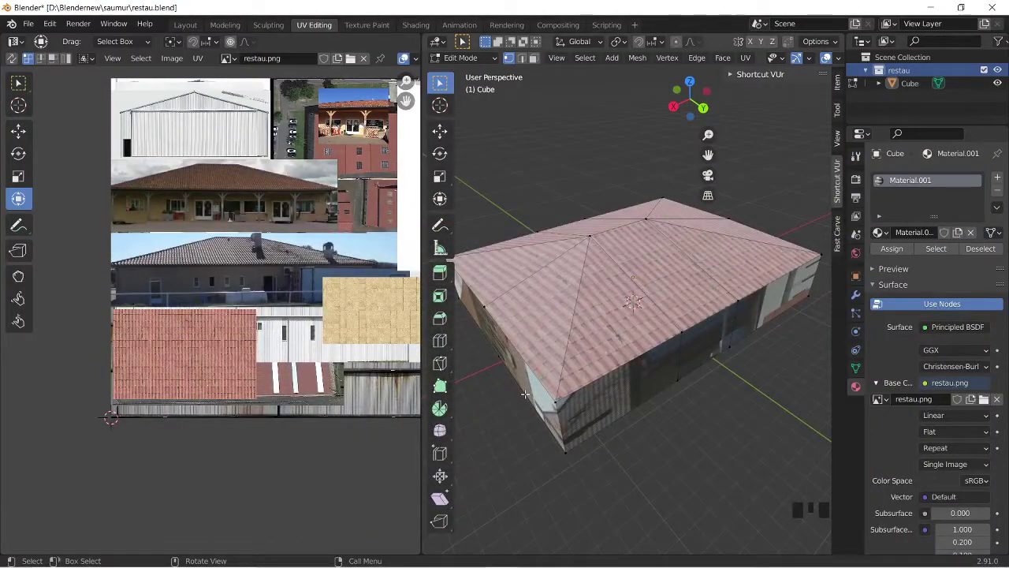
Step: Freely move the middle eave vertex of the +X end about 1.6 m outwards to form the roof's point
{"action": "middle_click_drag", "start_coordinate": [526, 385], "coordinate": [549, 335]}
{"action": "left_click", "coordinate": [555, 332]}
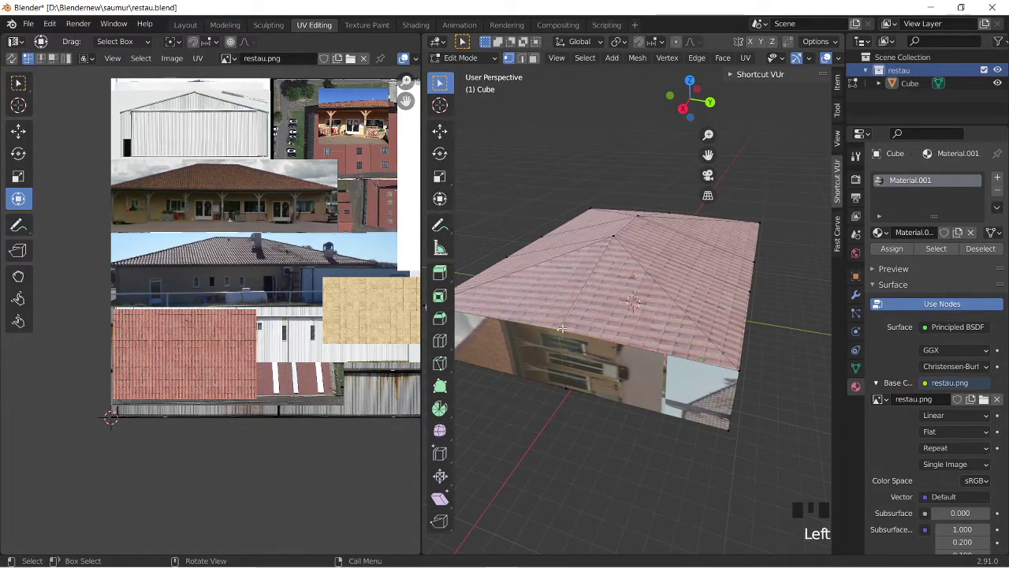
{"action": "key", "text": "g"}
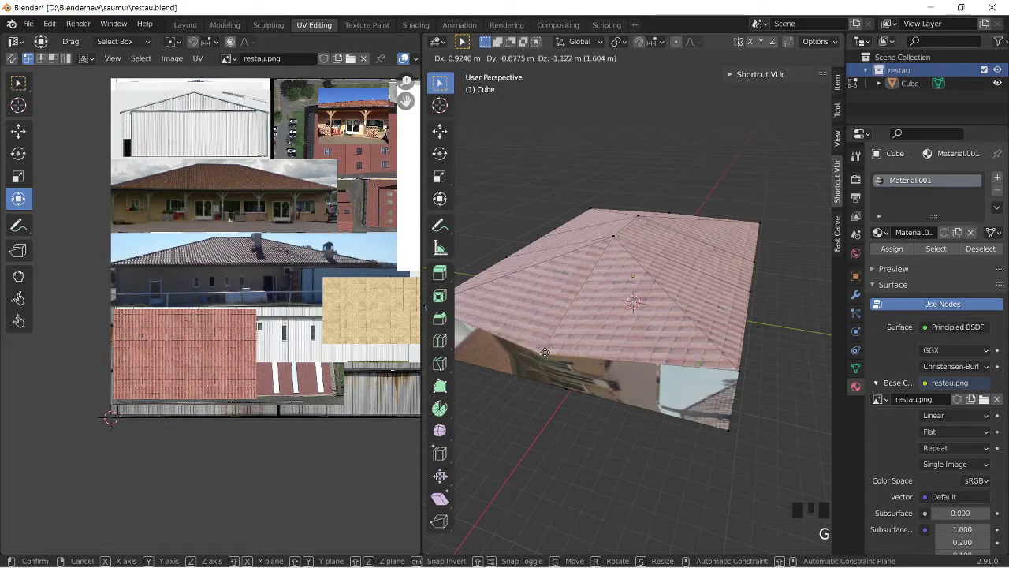
{"action": "left_click", "coordinate": [548, 354]}
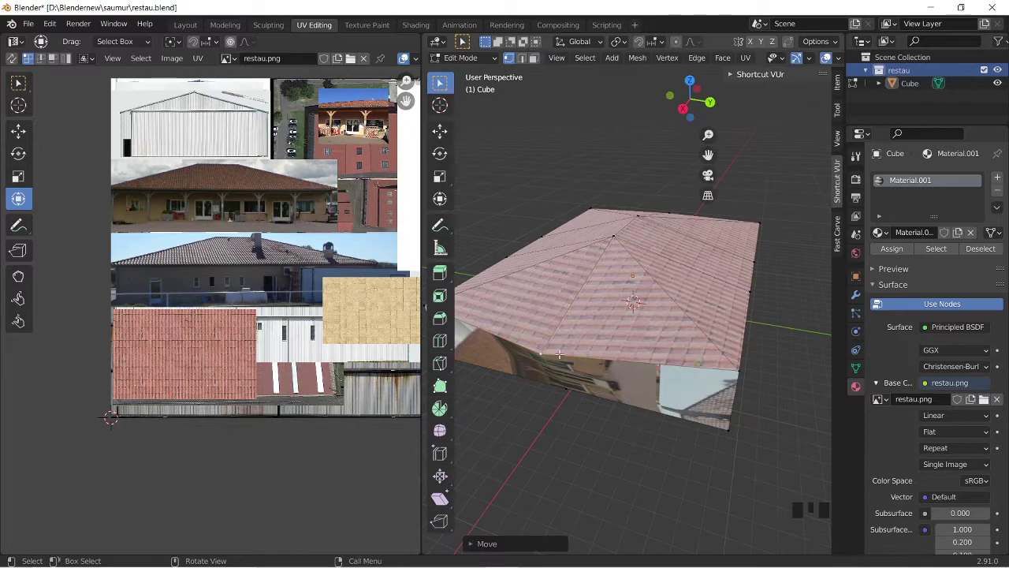
Step: Move the middle base vertex of the +X wall about 1.6 m outwards beneath the eave point, and check the shape against Google Earth Pro
{"action": "middle_click_drag", "start_coordinate": [556, 356], "coordinate": [574, 361]}
{"action": "left_click", "coordinate": [575, 364]}
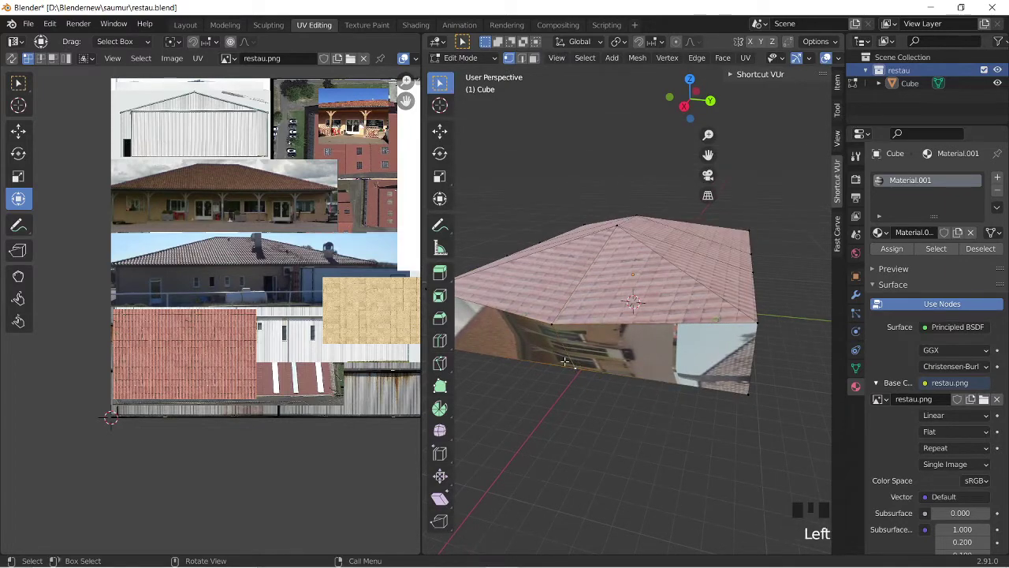
{"action": "key", "text": "g"}
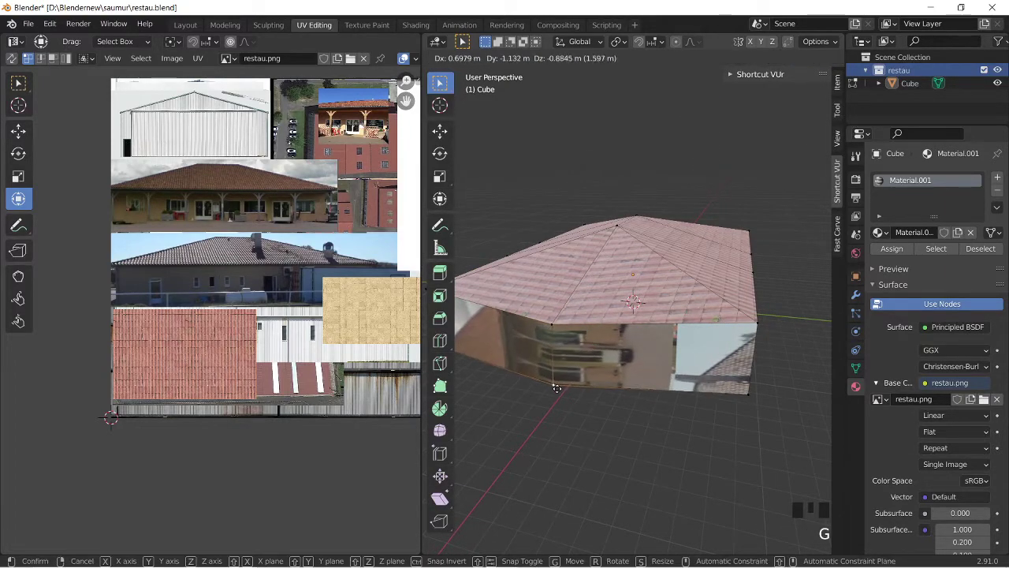
{"action": "left_click", "coordinate": [556, 390]}
{"action": "mouse_move", "coordinate": [600, 323]}
{"action": "middle_mouse_down"}
{"action": "mouse_move", "coordinate": [591, 331]}
{"action": "mouse_move", "coordinate": [601, 340]}
{"action": "middle_mouse_up"}
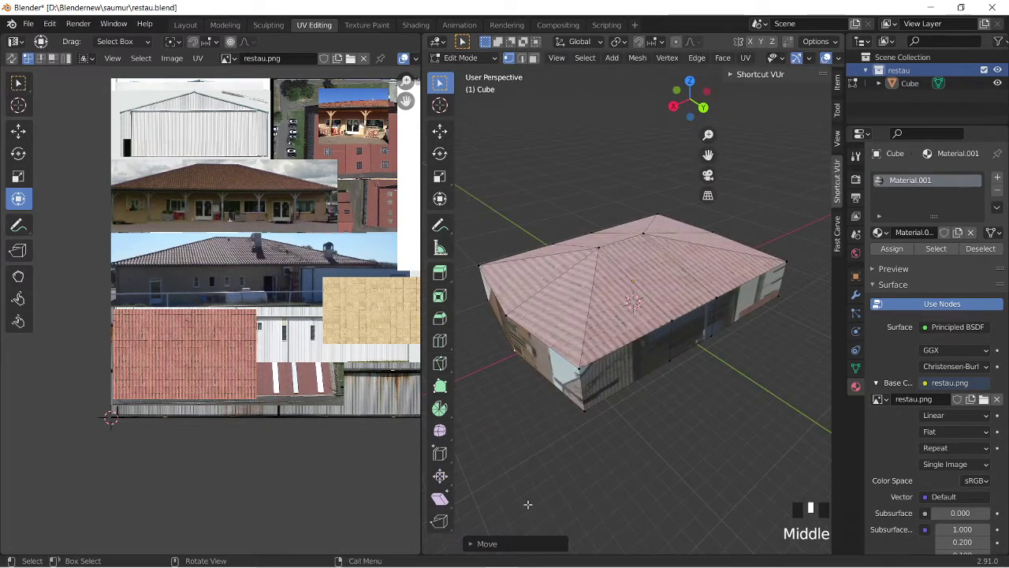
{"action": "left_click", "coordinate": [503, 557]}
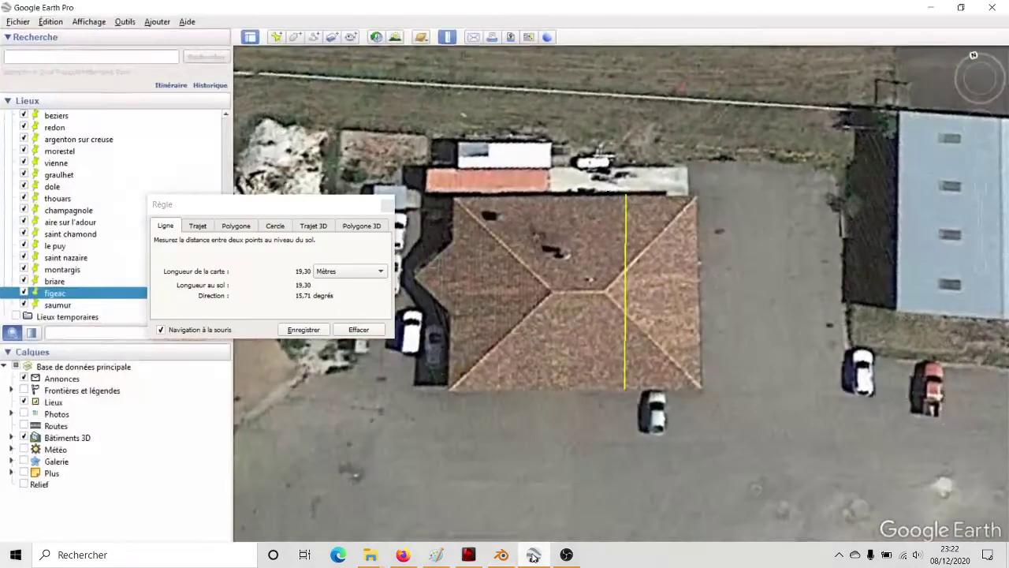
{"action": "left_click", "coordinate": [503, 557]}
Step: Add a centred vertical loop cut through the -Y half of the pointed +X wall
{"action": "middle_click_drag", "start_coordinate": [554, 365], "coordinate": [566, 335]}
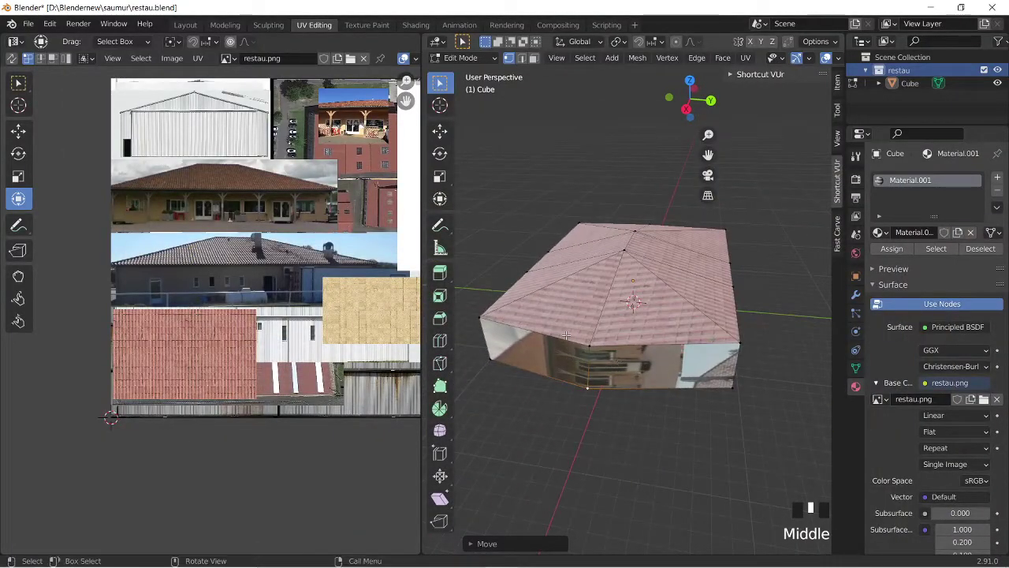
{"action": "left_click", "coordinate": [540, 371]}
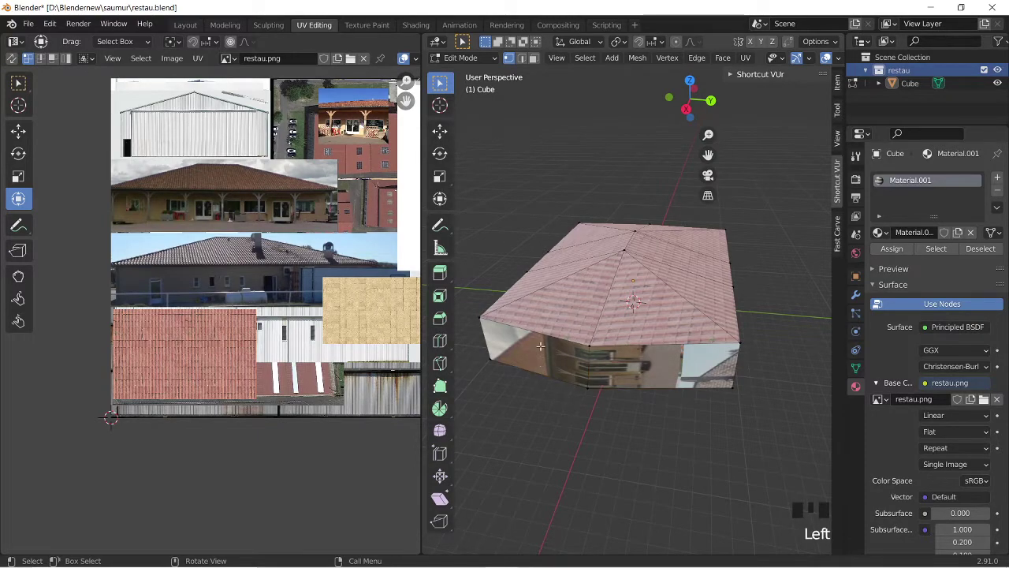
{"action": "key", "text": "ctrl+r"}
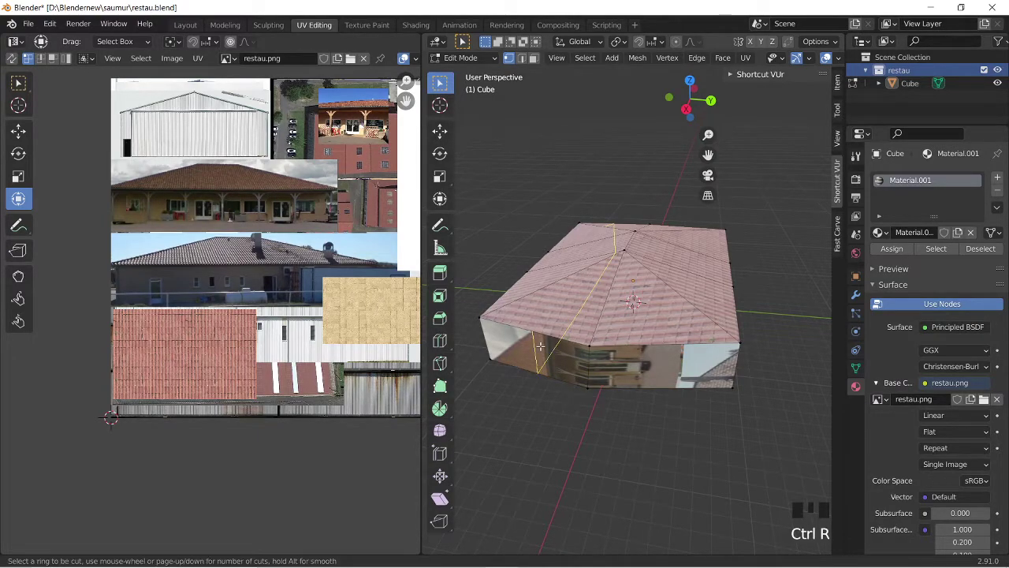
{"action": "left_click", "coordinate": [541, 346]}
{"action": "right_click", "coordinate": [541, 346]}
Step: Add a matching centred vertical loop cut through the +Y half of the pointed +X wall
{"action": "left_click", "coordinate": [659, 388]}
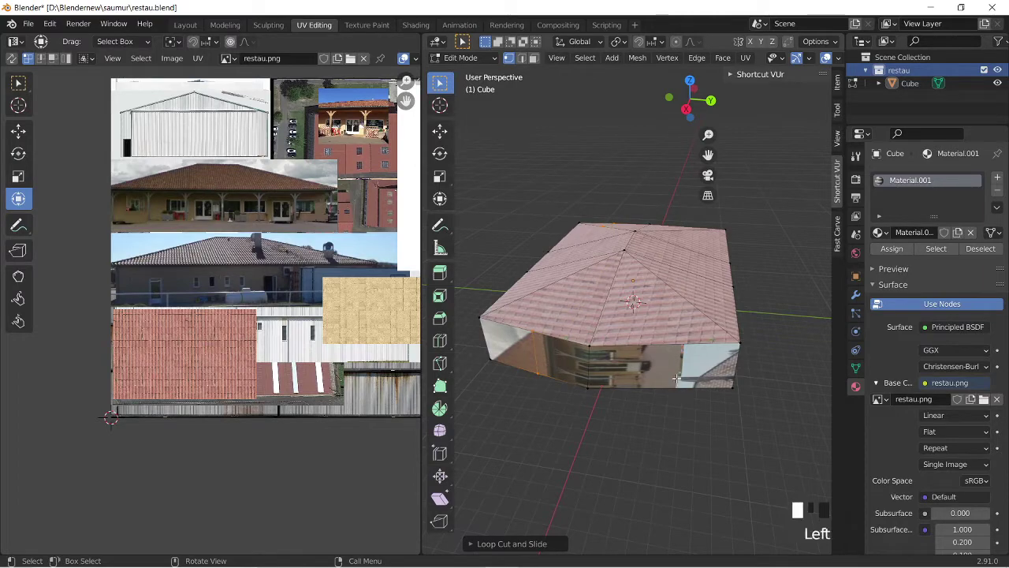
{"action": "key", "text": "ctrl+r"}
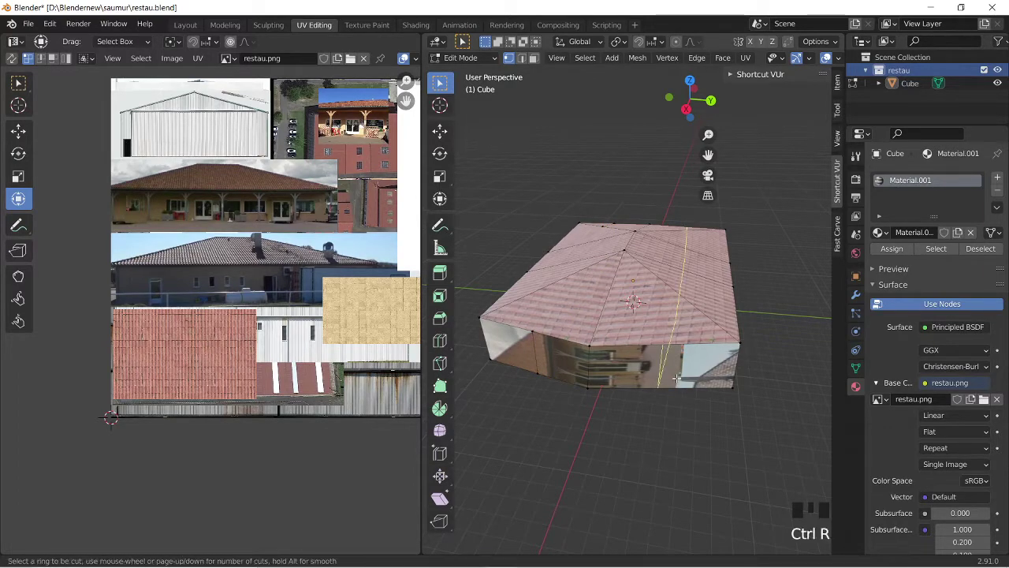
{"action": "left_click", "coordinate": [676, 378]}
{"action": "right_click", "coordinate": [601, 368]}
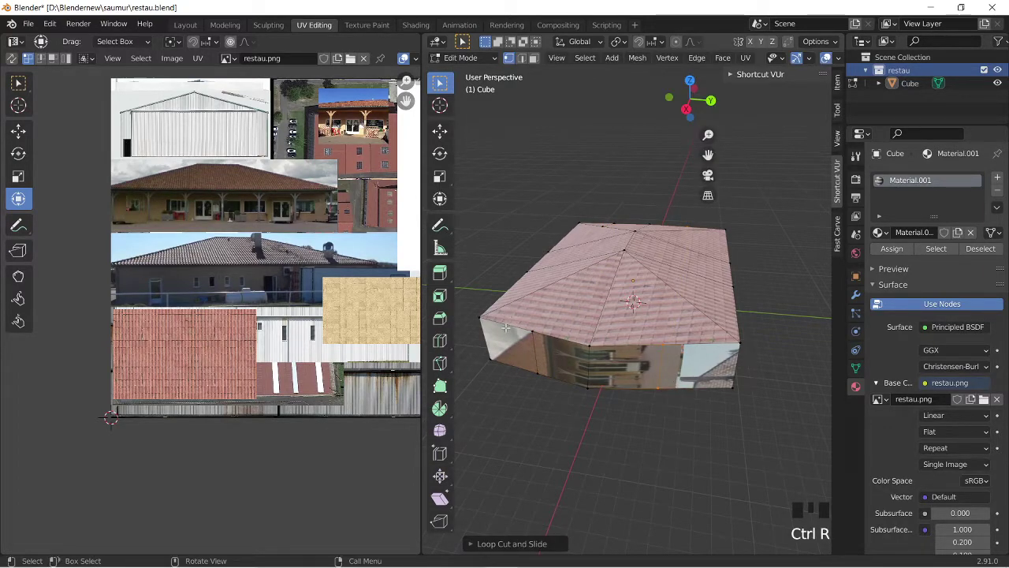
Step: Move the new eave vertex, and the base vertex below it, on the -Y half of the pointed +X wall slightly inwards
{"action": "middle_click_drag", "start_coordinate": [505, 326], "coordinate": [552, 366]}
{"action": "left_click", "coordinate": [595, 406]}
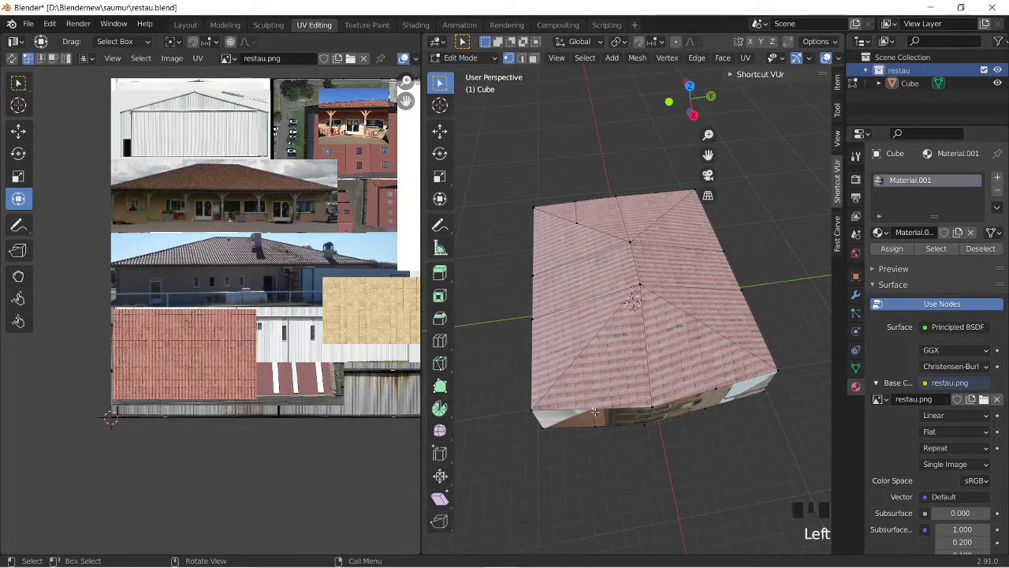
{"action": "key", "text": "g"}
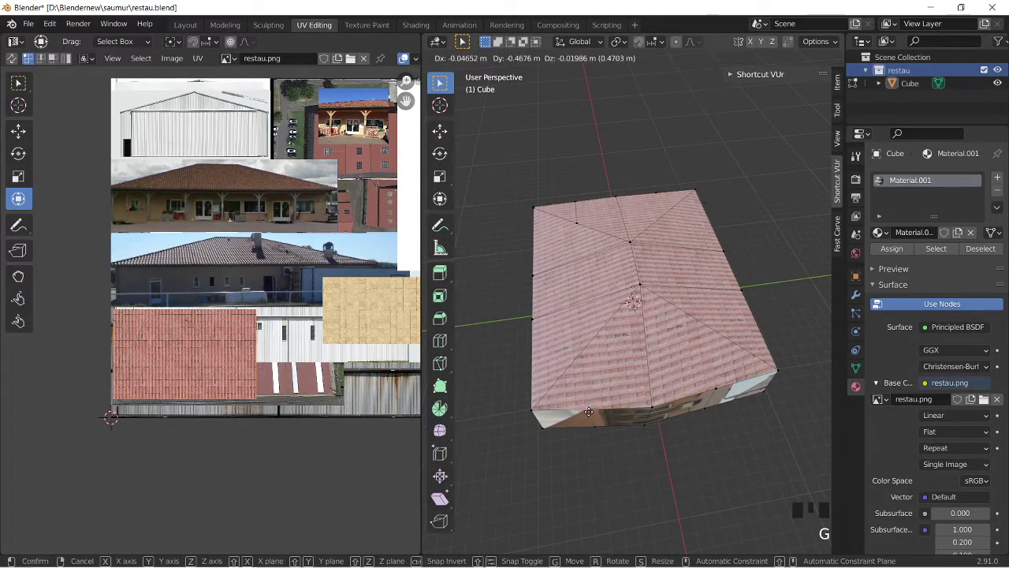
{"action": "left_click", "coordinate": [591, 405]}
{"action": "middle_click_drag", "start_coordinate": [591, 405], "coordinate": [588, 404]}
{"action": "left_click", "coordinate": [587, 404]}
{"action": "key", "text": "g"}
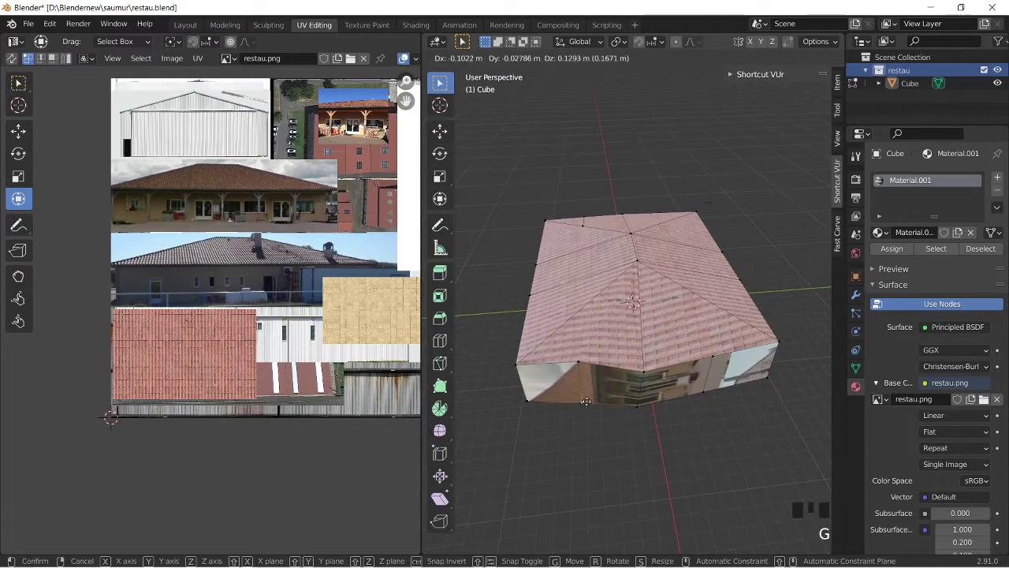
{"action": "left_click", "coordinate": [588, 398]}
Step: Freely move the new eave vertex on the +Y half of the pointed +X wall about 0.4 m inwards
{"action": "middle_click_drag", "start_coordinate": [660, 398], "coordinate": [662, 382]}
{"action": "left_click", "coordinate": [662, 381]}
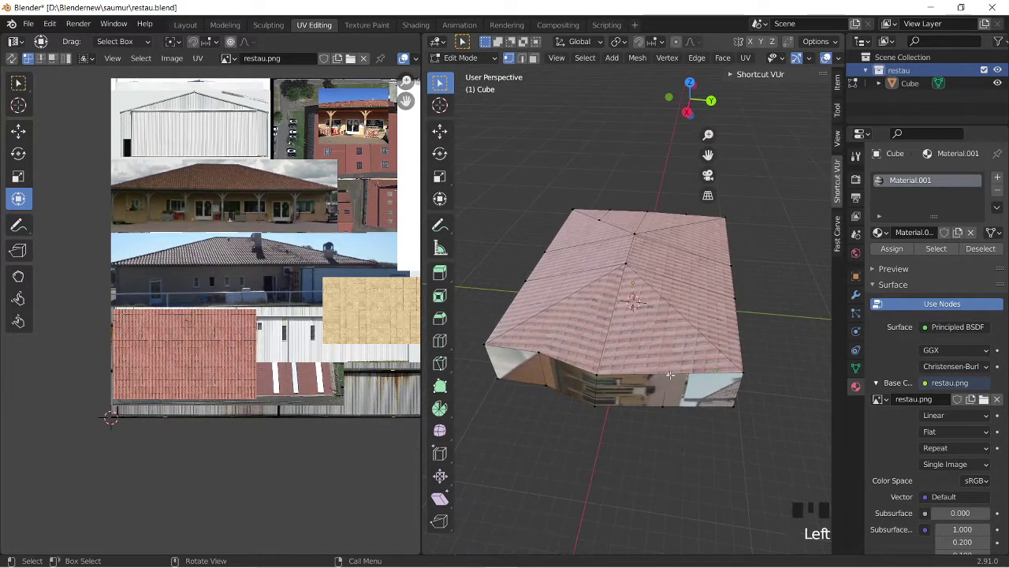
{"action": "left_click", "coordinate": [666, 377]}
{"action": "key", "text": "g"}
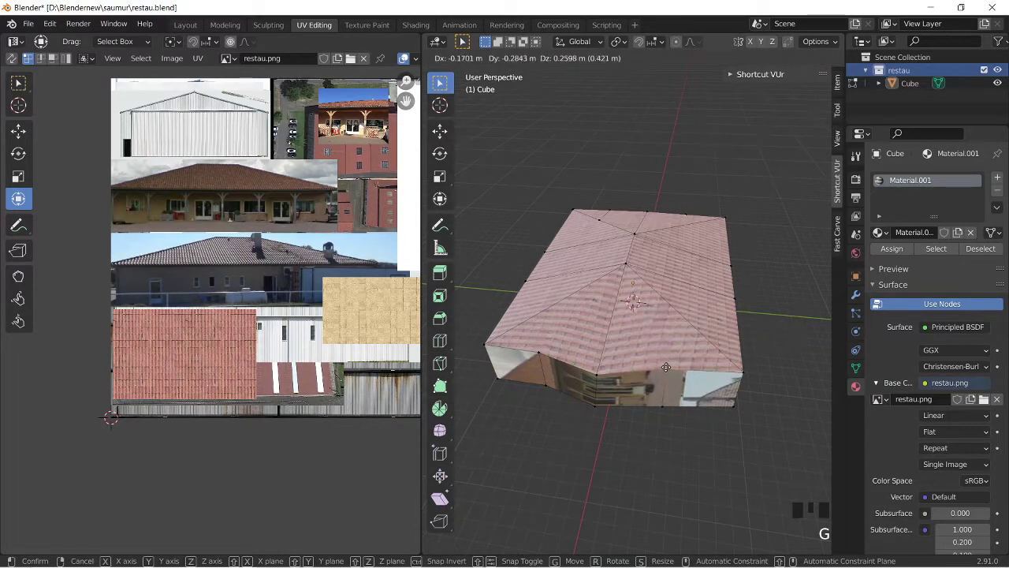
{"action": "left_click", "coordinate": [664, 368]}
Step: Select the base edge of the pointed +X wall and move it about 0.1 m inwards
{"action": "left_click", "coordinate": [657, 402]}
{"action": "left_click", "coordinate": [657, 402]}
{"action": "left_click", "coordinate": [657, 402]}
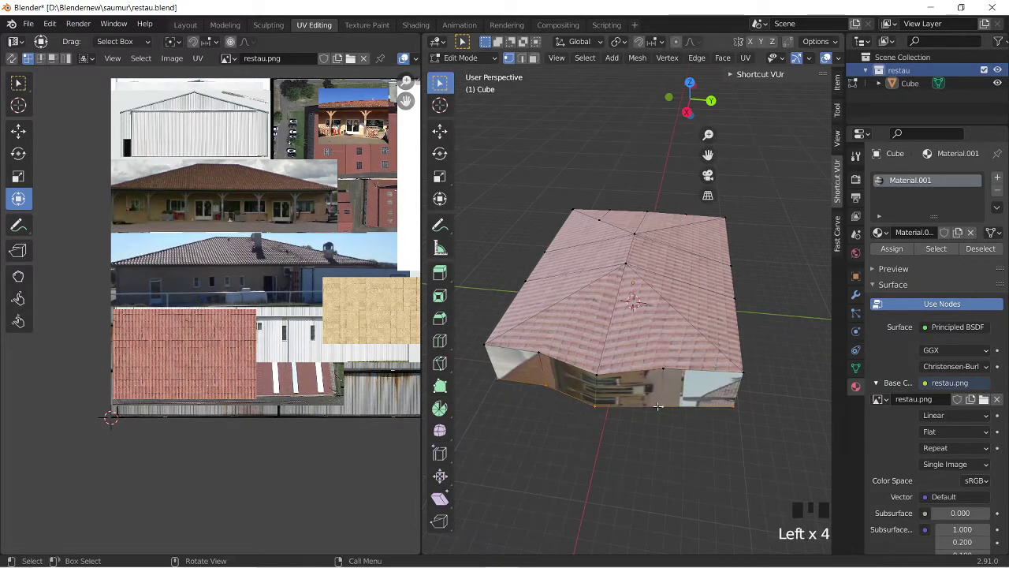
{"action": "key", "text": "g"}
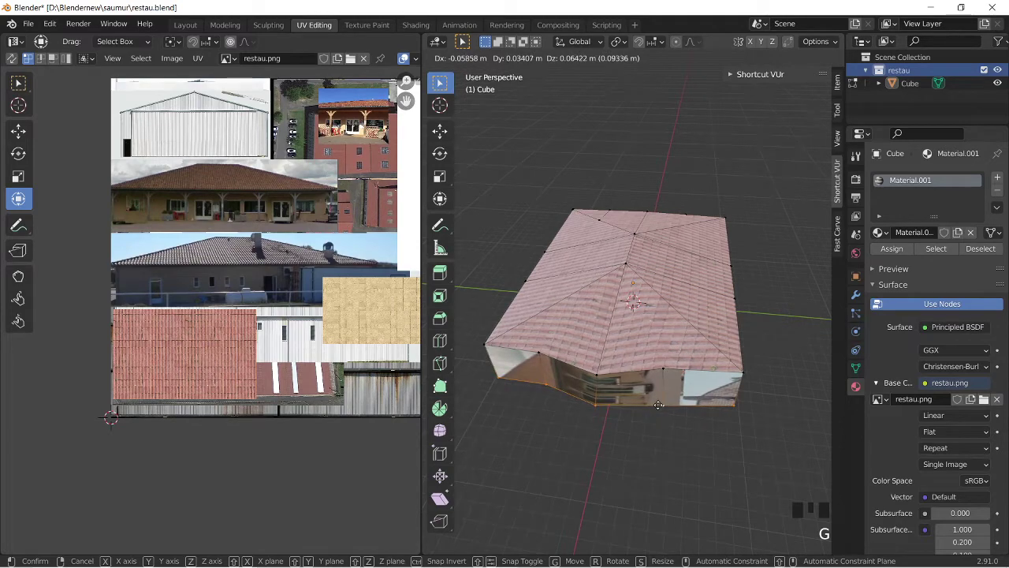
{"action": "left_click", "coordinate": [658, 403]}
Step: Raise the middle eave vertex at the point of the +X end slightly to straighten the eave line
{"action": "middle_click_drag", "start_coordinate": [657, 403], "coordinate": [608, 418]}
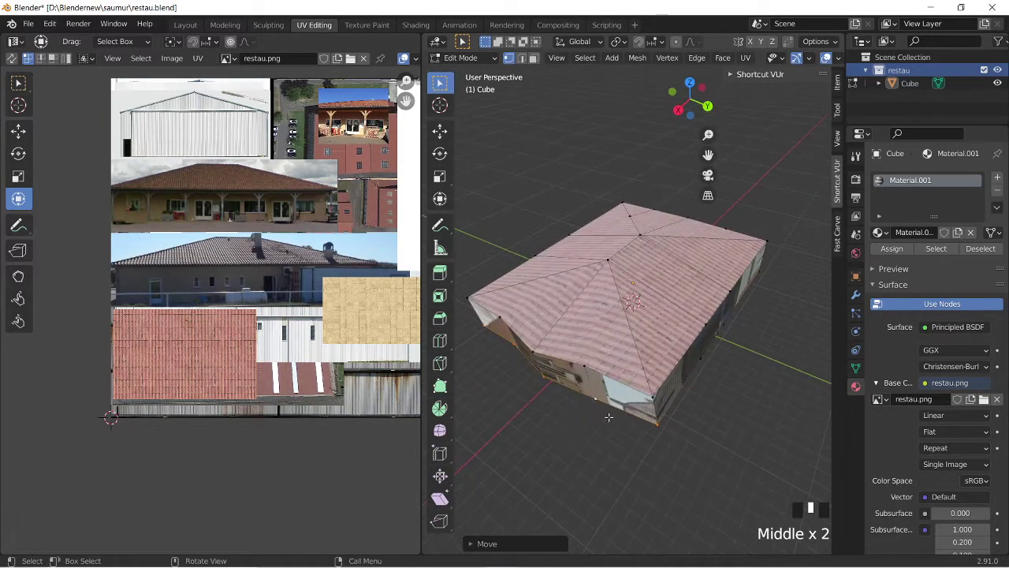
{"action": "left_click", "coordinate": [535, 352]}
{"action": "middle_click_drag", "start_coordinate": [567, 324], "coordinate": [592, 339]}
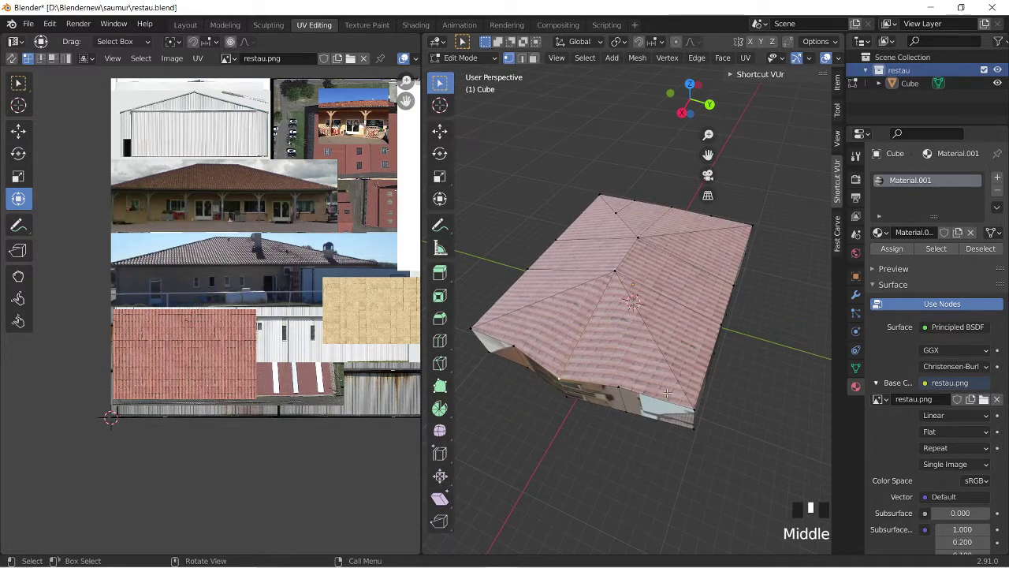
{"action": "middle_click_drag", "start_coordinate": [569, 356], "coordinate": [608, 353]}
{"action": "left_click", "coordinate": [546, 293]}
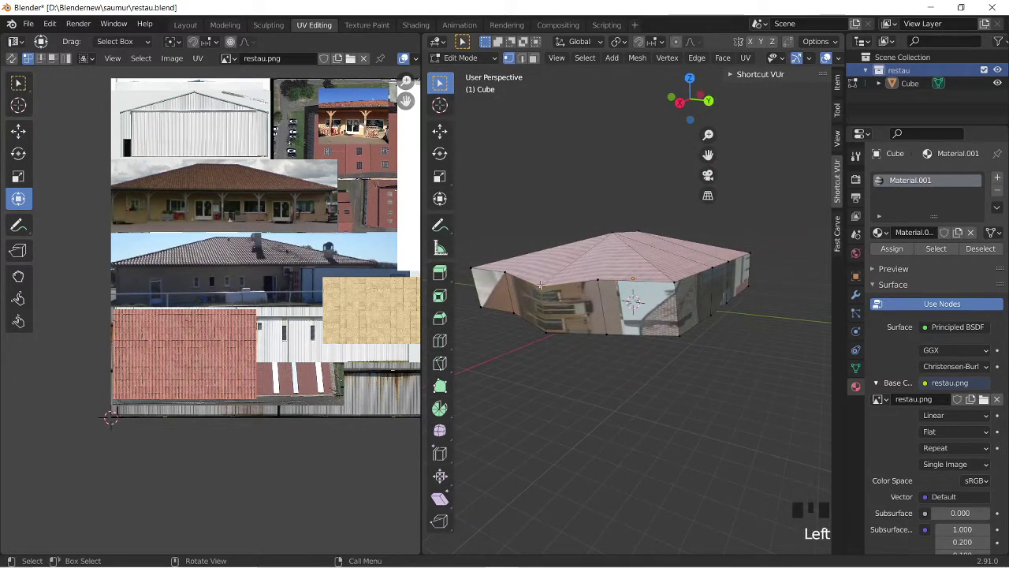
{"action": "key", "text": "g"}
{"action": "left_click", "coordinate": [592, 277]}
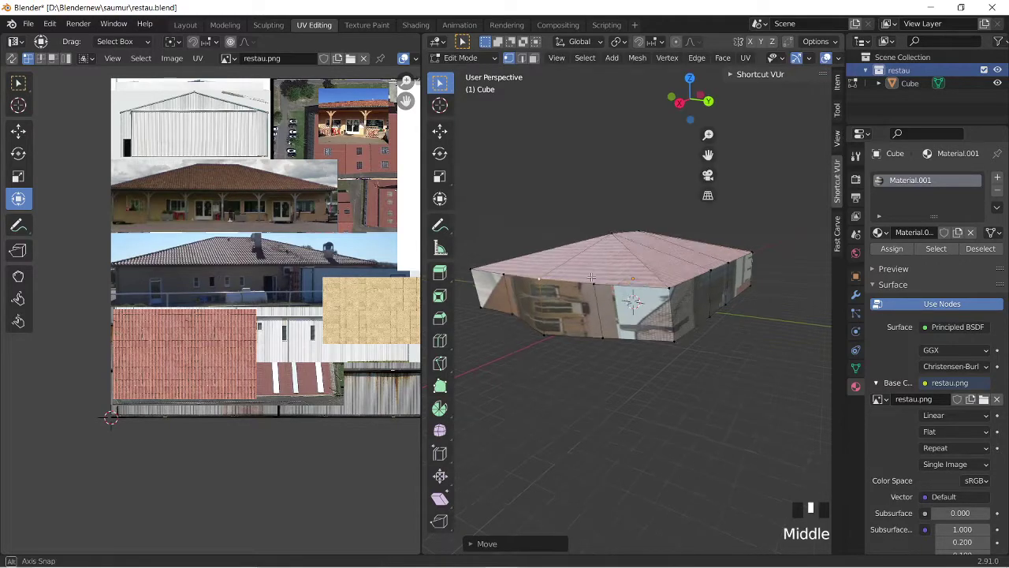
Step: Inspect the reshaped roof and the long +Y wall, and clear the vertex selection
{"action": "middle_click_drag", "start_coordinate": [591, 278], "coordinate": [542, 308]}
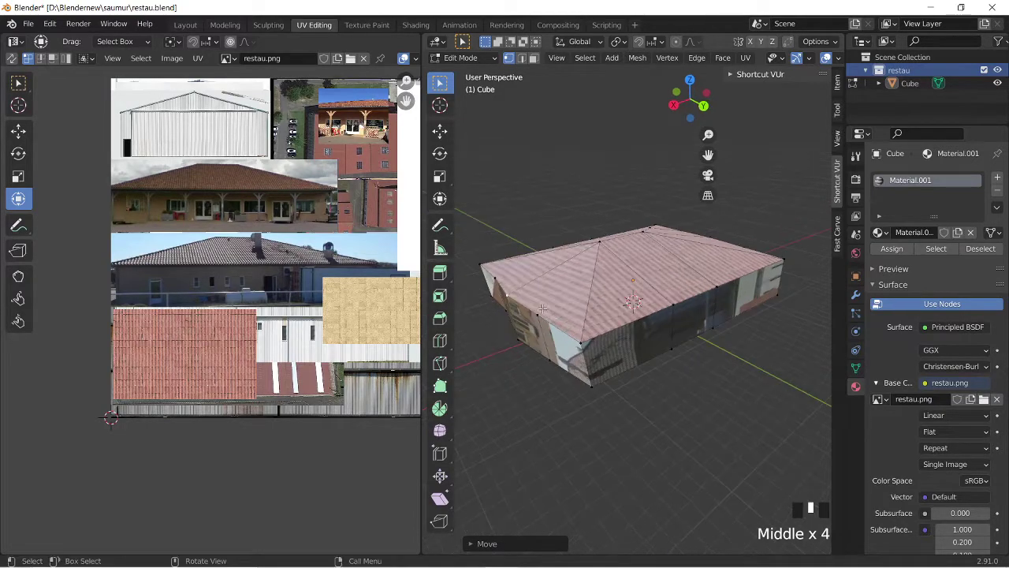
{"action": "middle_click_drag", "start_coordinate": [651, 327], "coordinate": [667, 394]}
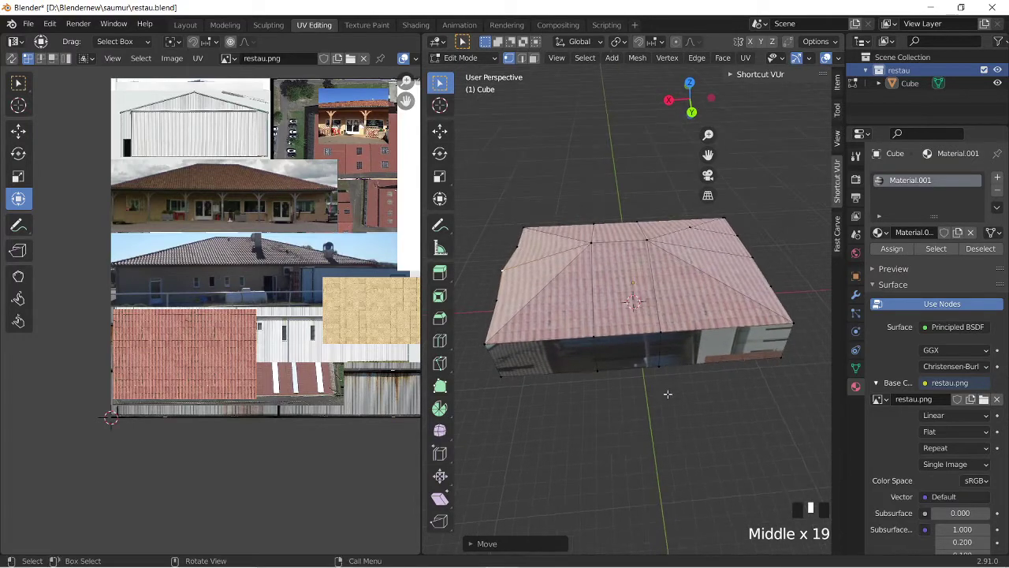
{"action": "scroll", "coordinate": [674, 385], "scroll_direction": "up", "scroll_amount": 2}
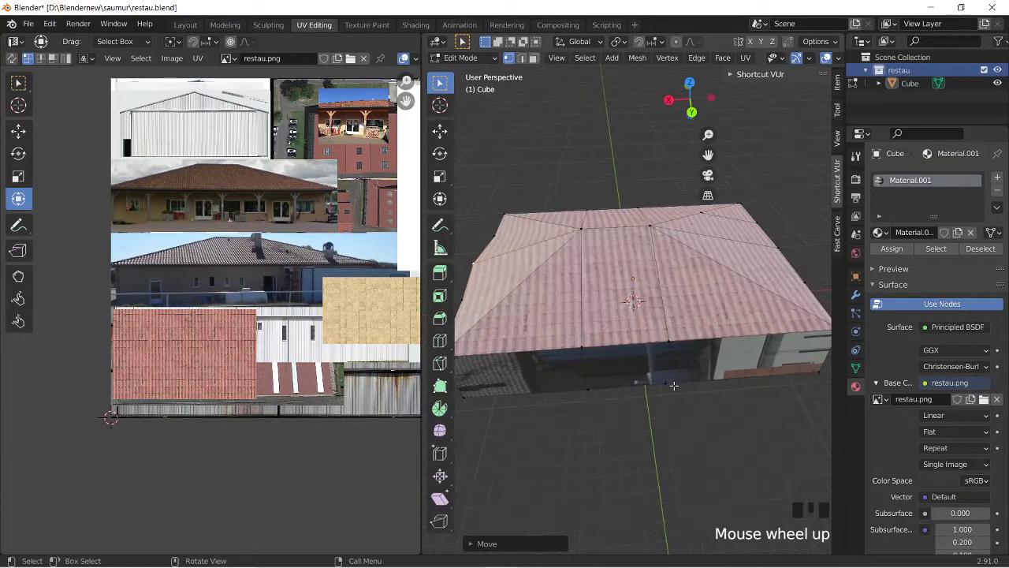
{"action": "scroll", "coordinate": [674, 385], "scroll_direction": "down", "scroll_amount": 2}
{"action": "middle_click_drag", "start_coordinate": [671, 385], "coordinate": [660, 372]}
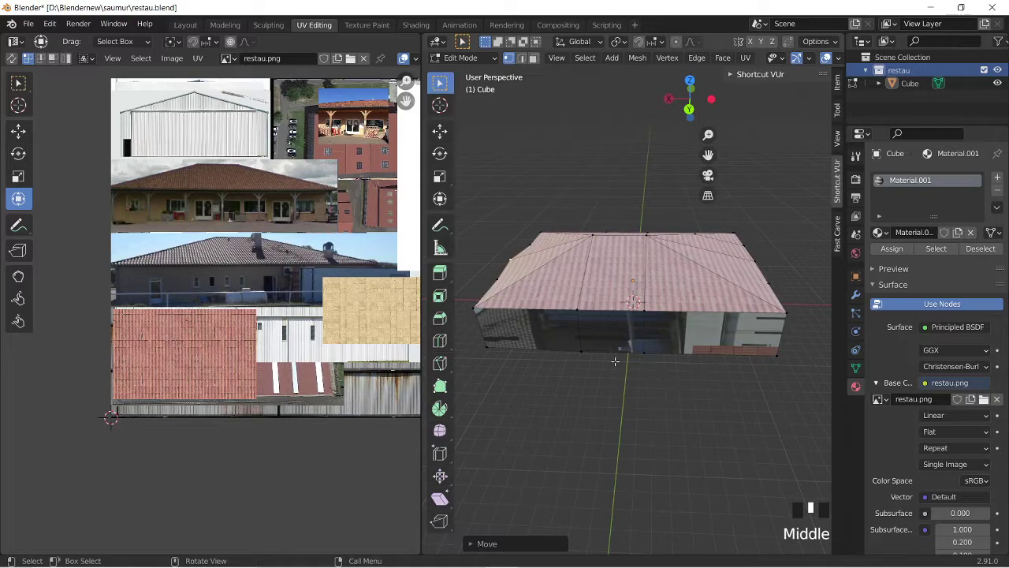
{"action": "left_click", "coordinate": [563, 145]}
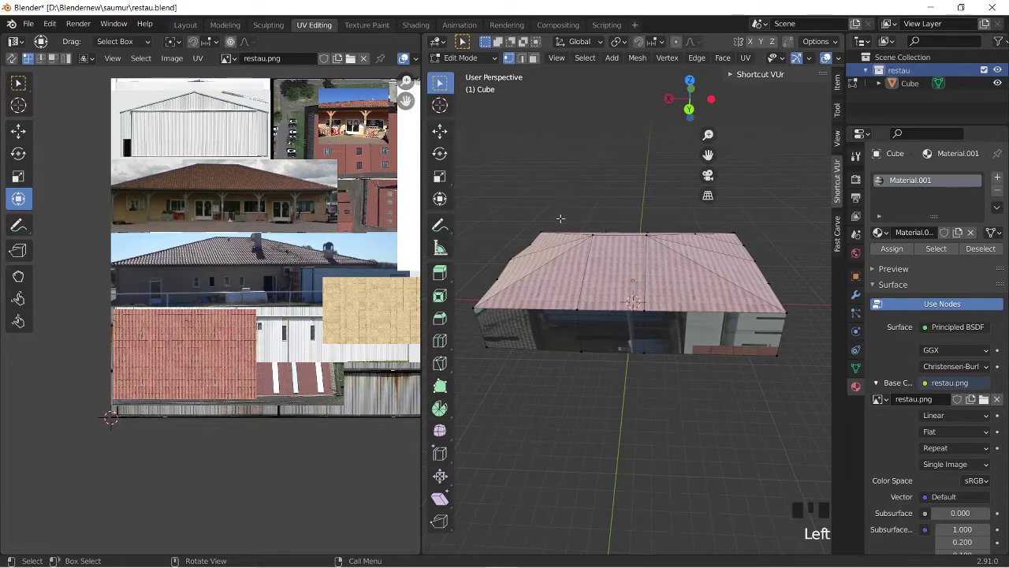